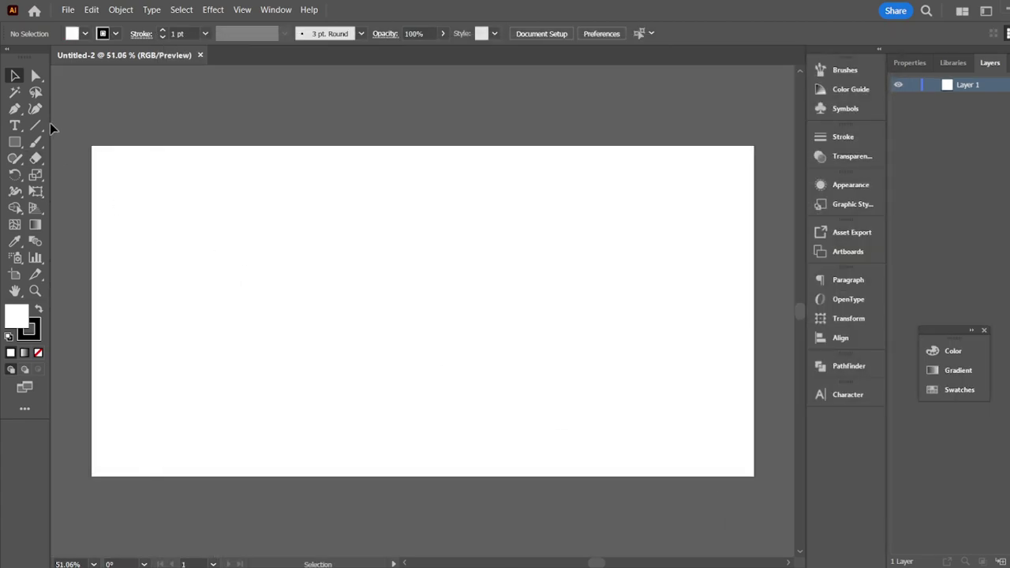
- Show the rulers and place a vertical guide about 50 px in from the artboard's left edge
{"action": "key", "text": "ctrl+r"}
{"action": "left_click_drag", "start_coordinate": [80, 208], "coordinate": [123, 213]}
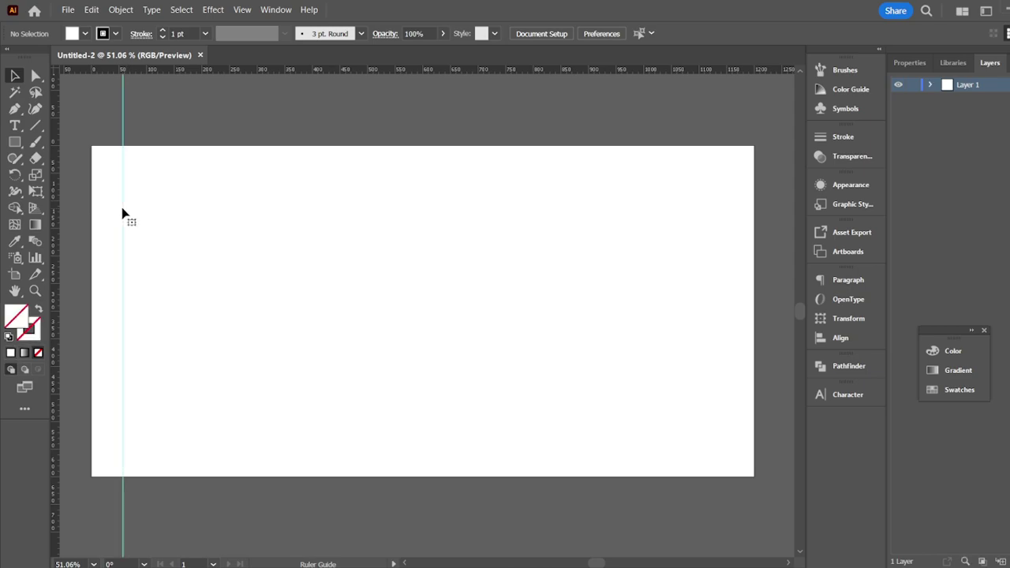
{"action": "left_click", "coordinate": [241, 92]}
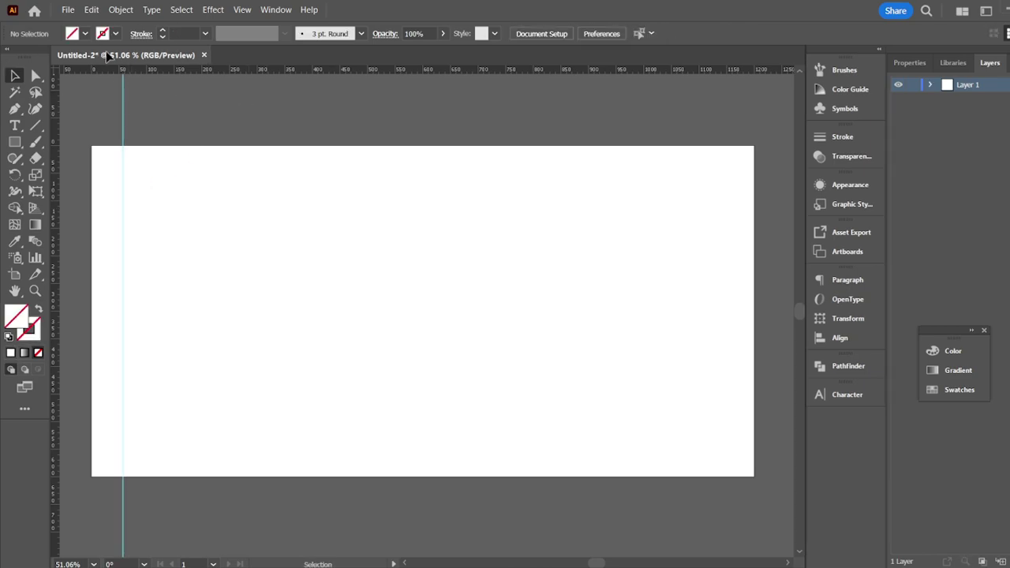
- Place the Samsung phones image (pngegg (38).png) at large size over the right half of the artboard
{"action": "left_click", "coordinate": [68, 9]}
{"action": "left_click", "coordinate": [131, 227]}
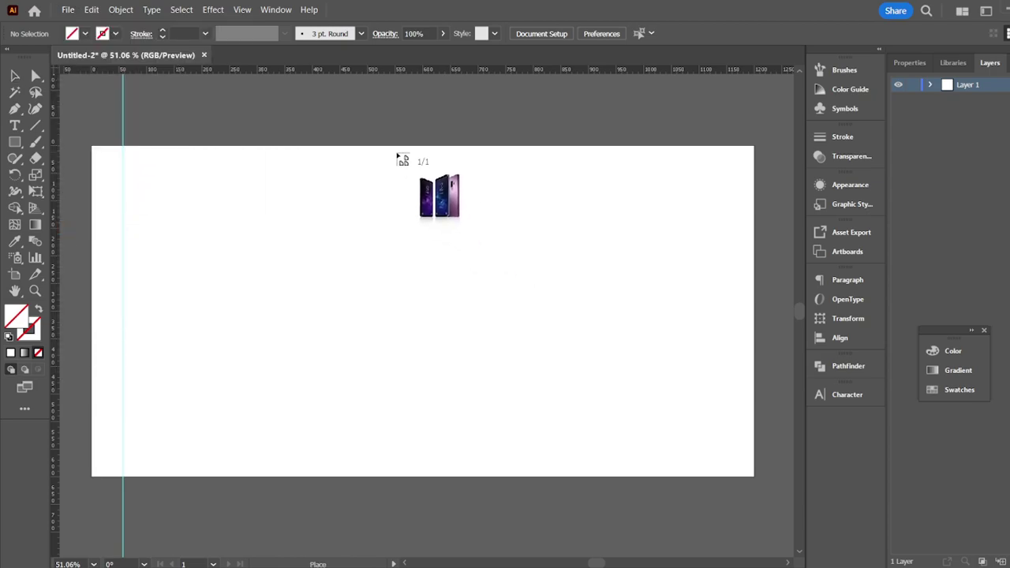
{"action": "left_click_drag", "start_coordinate": [412, 153], "coordinate": [799, 547]}
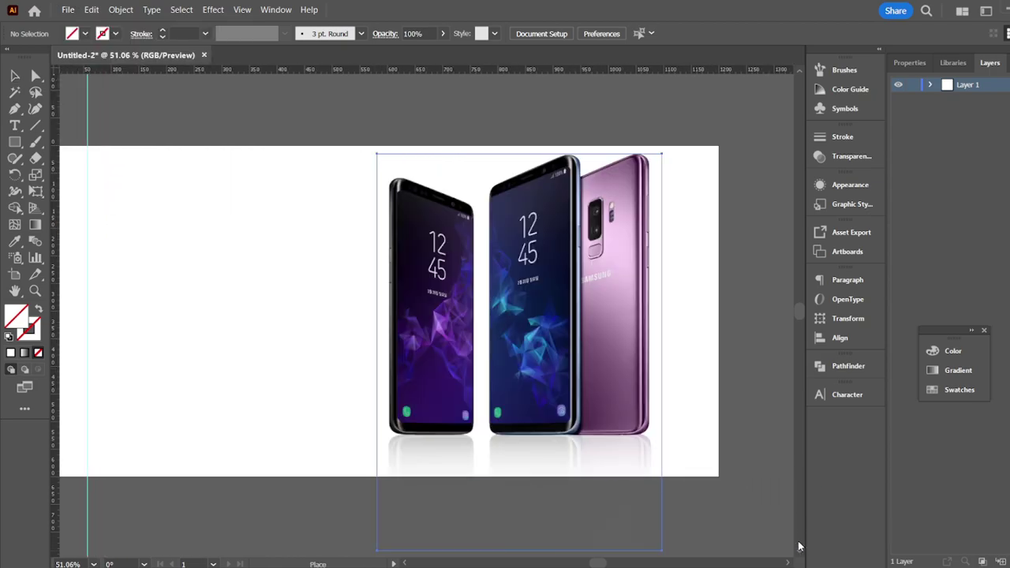
- Adjust the phones image's size and position so the three phones fit within the right half of the artboard
{"action": "left_click_drag", "start_coordinate": [523, 365], "coordinate": [531, 369]}
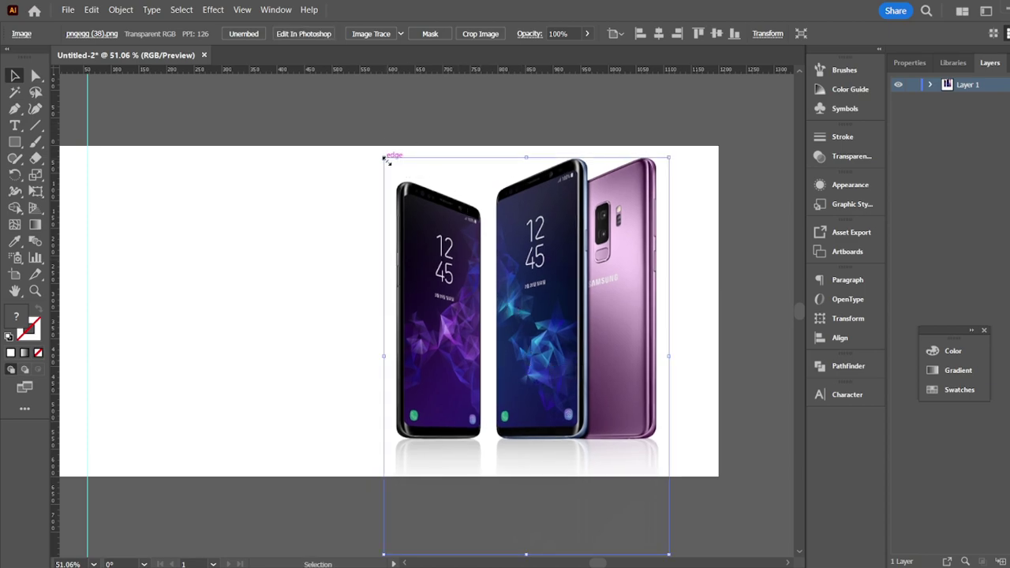
{"action": "left_click_drag", "start_coordinate": [385, 158], "coordinate": [372, 143]}
{"action": "left_click_drag", "start_coordinate": [532, 237], "coordinate": [526, 236]}
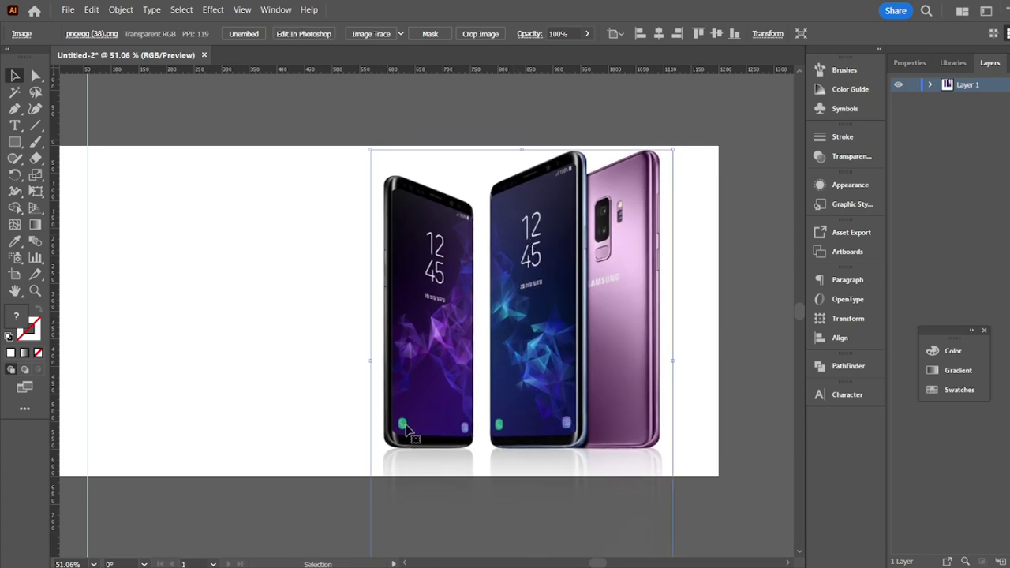
{"action": "left_click", "coordinate": [255, 495]}
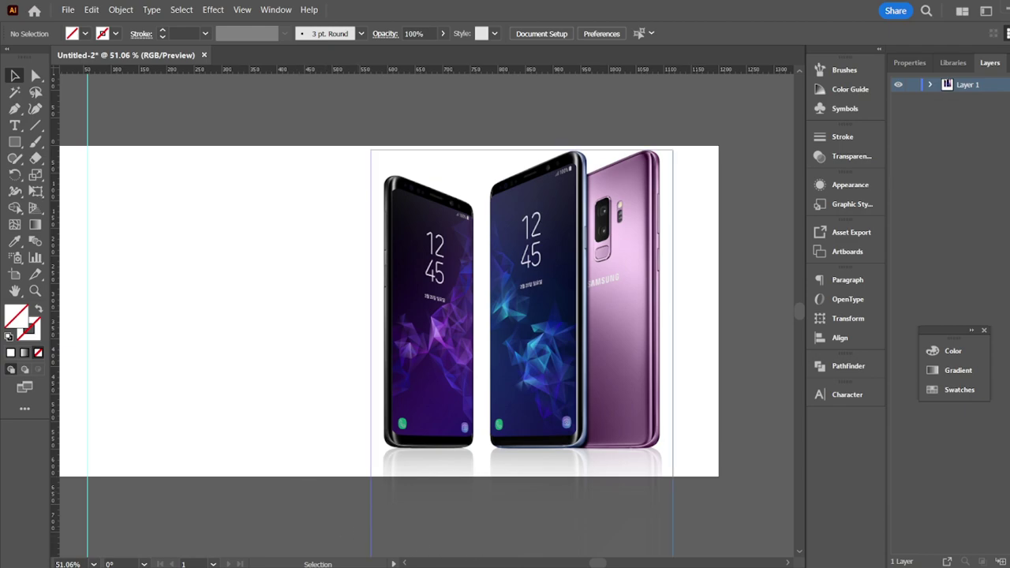
{"action": "scroll", "coordinate": [437, 171], "scroll_direction": "down", "scroll_amount": 1}
{"action": "left_click", "coordinate": [437, 172]}
{"action": "mouse_move", "coordinate": [434, 164]}
{"action": "left_mouse_down"}
{"action": "mouse_move", "coordinate": [451, 180]}
{"action": "mouse_move", "coordinate": [435, 169]}
{"action": "left_mouse_up"}
{"action": "left_click", "coordinate": [386, 154]}
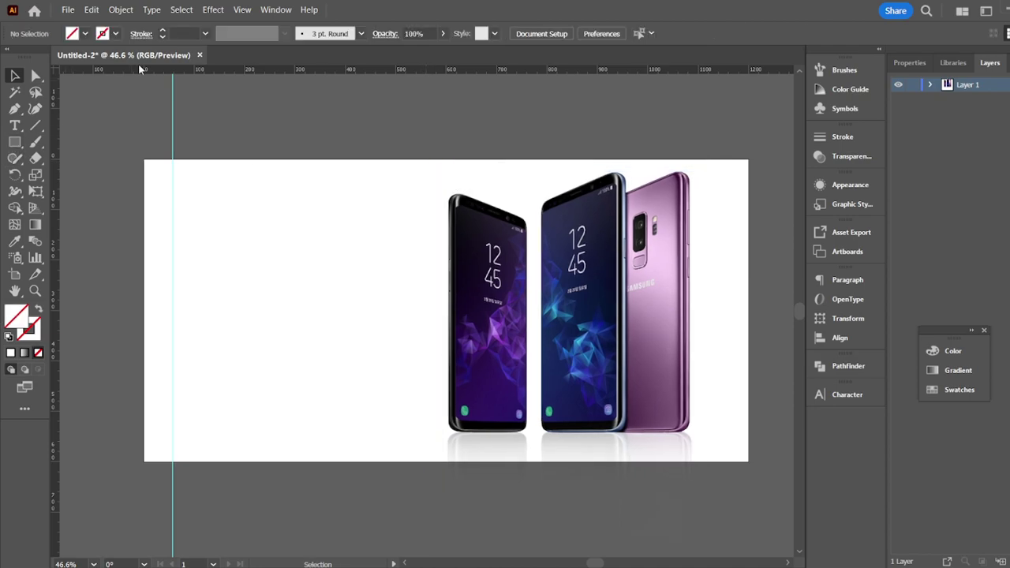
- Place the Action Sports logo (images.png) near the artboard's upper left corner, enlarged and with its lettering aligned to the guide
{"action": "left_click", "coordinate": [69, 9]}
{"action": "left_click", "coordinate": [100, 229]}
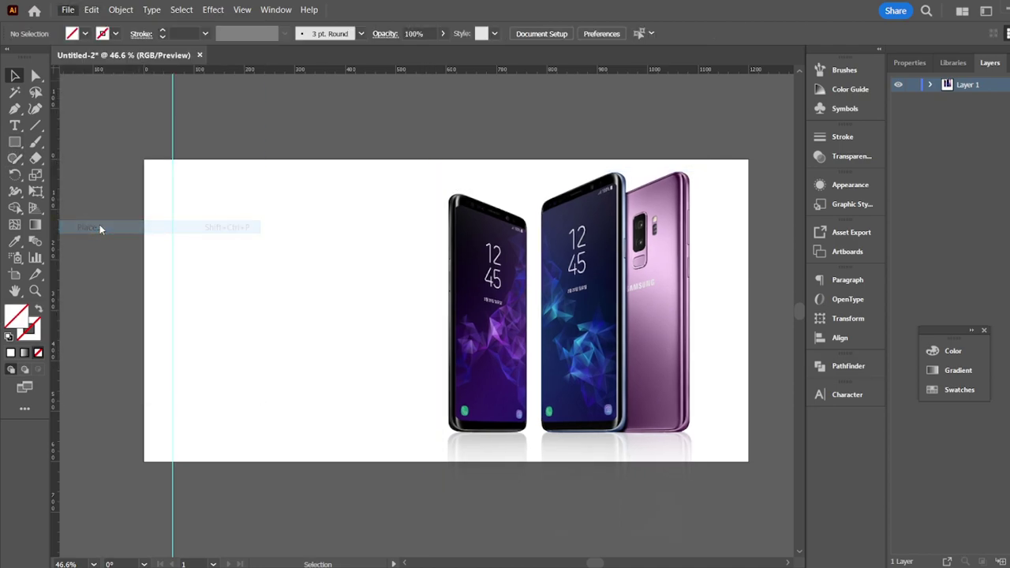
{"action": "left_click_drag", "start_coordinate": [156, 170], "coordinate": [279, 258]}
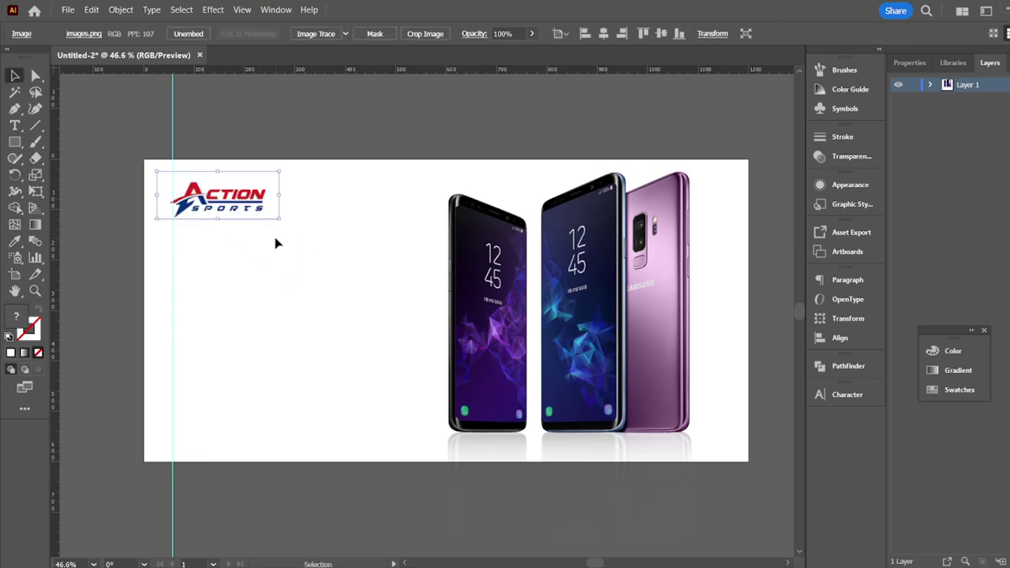
{"action": "mouse_move", "coordinate": [231, 207]}
{"action": "left_mouse_down"}
{"action": "mouse_move", "coordinate": [296, 227]}
{"action": "mouse_move", "coordinate": [247, 203]}
{"action": "left_mouse_up"}
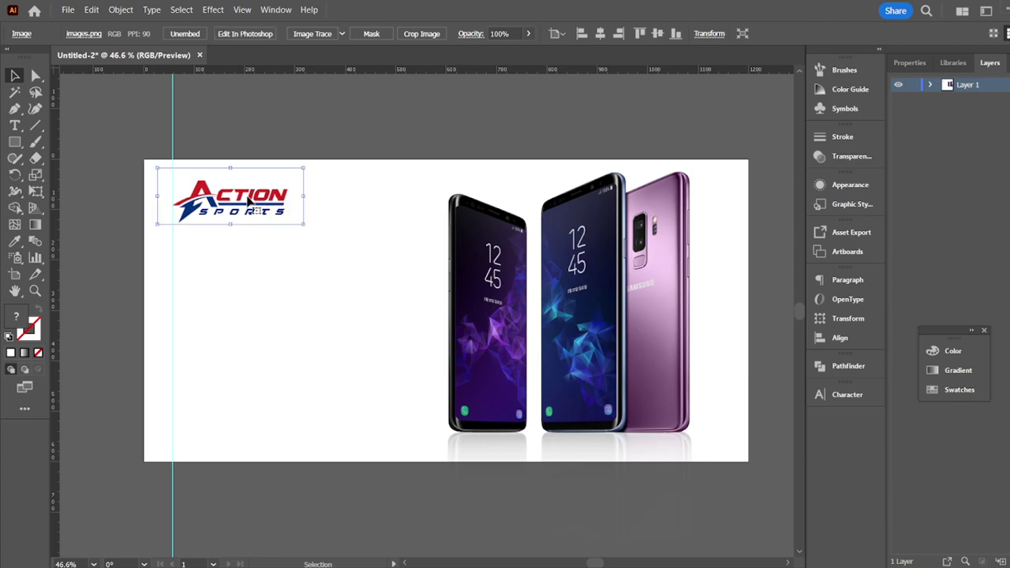
{"action": "left_click", "coordinate": [275, 128]}
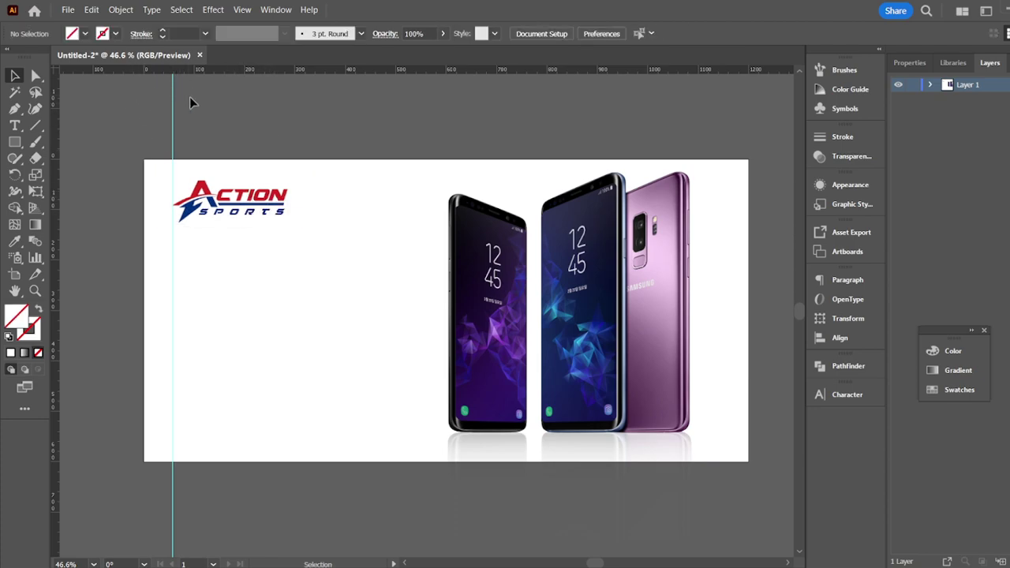
- Draw a wide, flat rectangle below the logo and fill it with dark red
{"action": "left_click", "coordinate": [15, 142]}
{"action": "left_click_drag", "start_coordinate": [217, 253], "coordinate": [332, 278]}
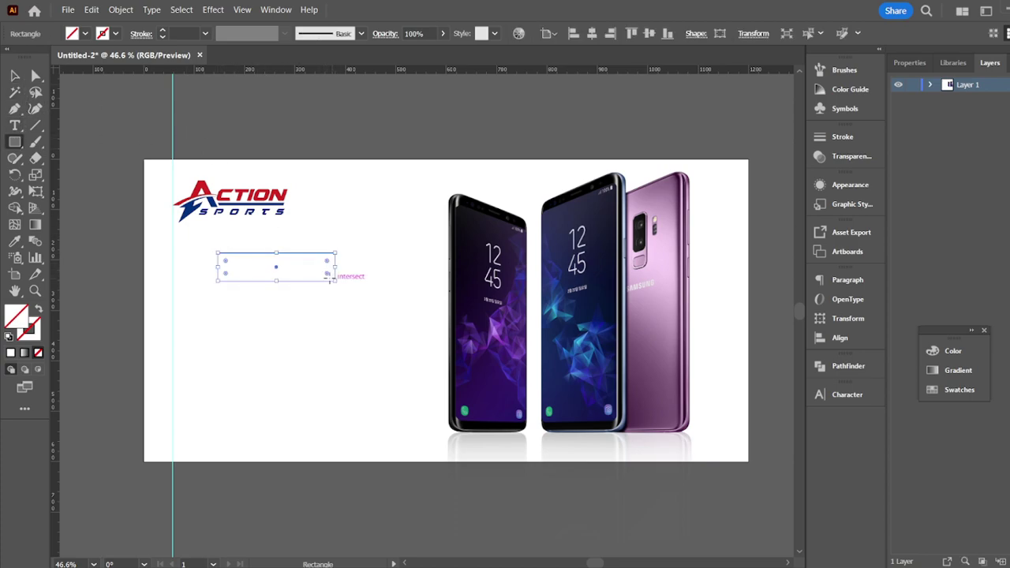
{"action": "double_click", "coordinate": [16, 319]}
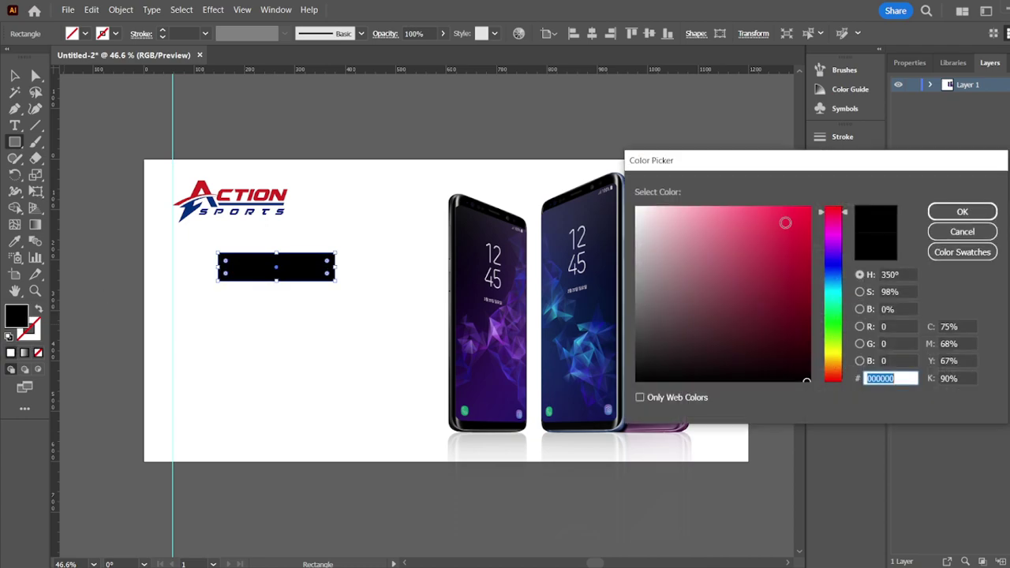
{"action": "left_click_drag", "start_coordinate": [830, 234], "coordinate": [838, 201]}
{"action": "mouse_move", "coordinate": [798, 274]}
{"action": "left_mouse_down"}
{"action": "mouse_move", "coordinate": [814, 314]}
{"action": "mouse_move", "coordinate": [809, 273]}
{"action": "left_mouse_up"}
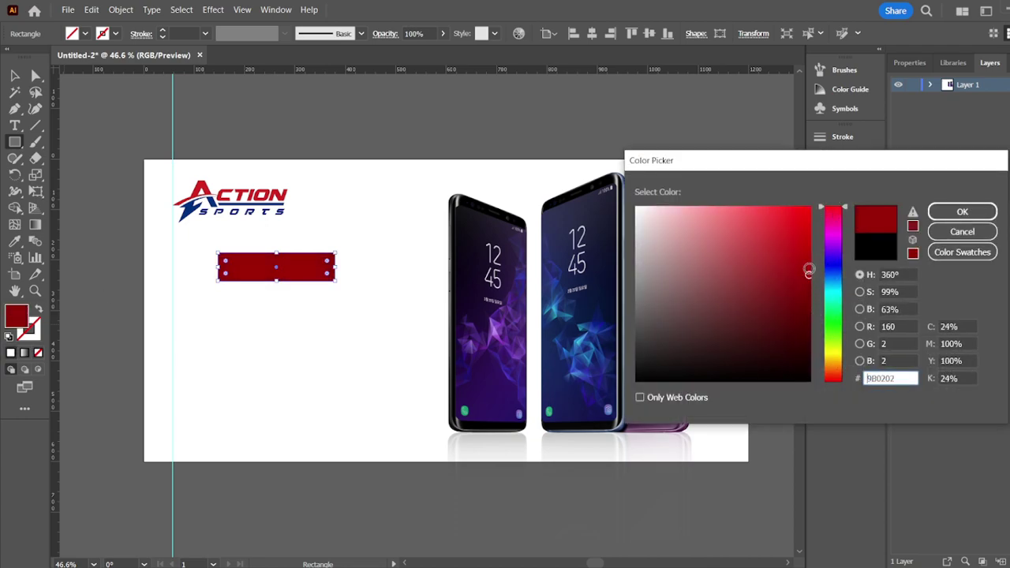
{"action": "left_click", "coordinate": [963, 211]}
{"action": "left_click_drag", "start_coordinate": [338, 270], "coordinate": [351, 269]}
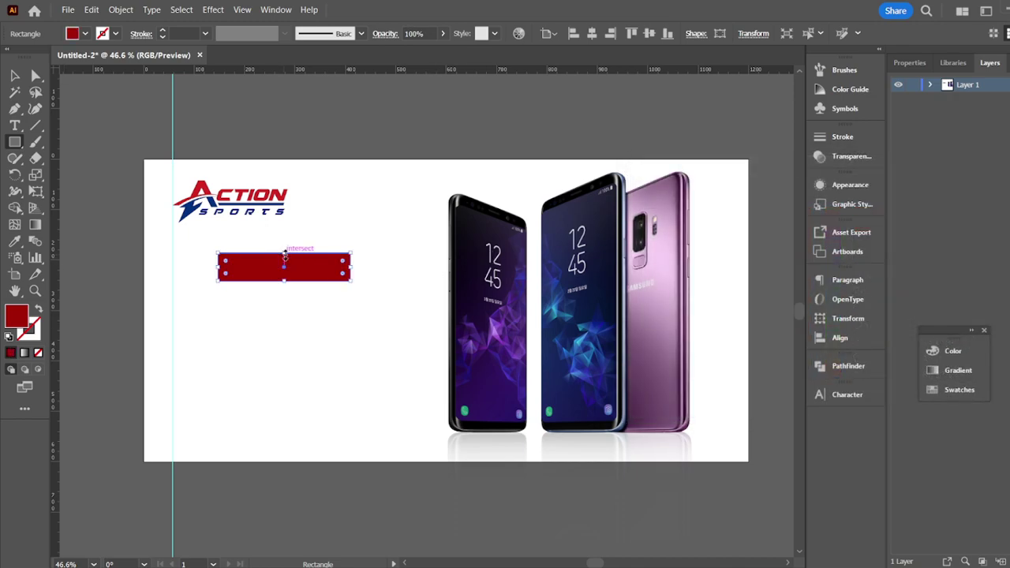
{"action": "left_click_drag", "start_coordinate": [284, 255], "coordinate": [285, 259]}
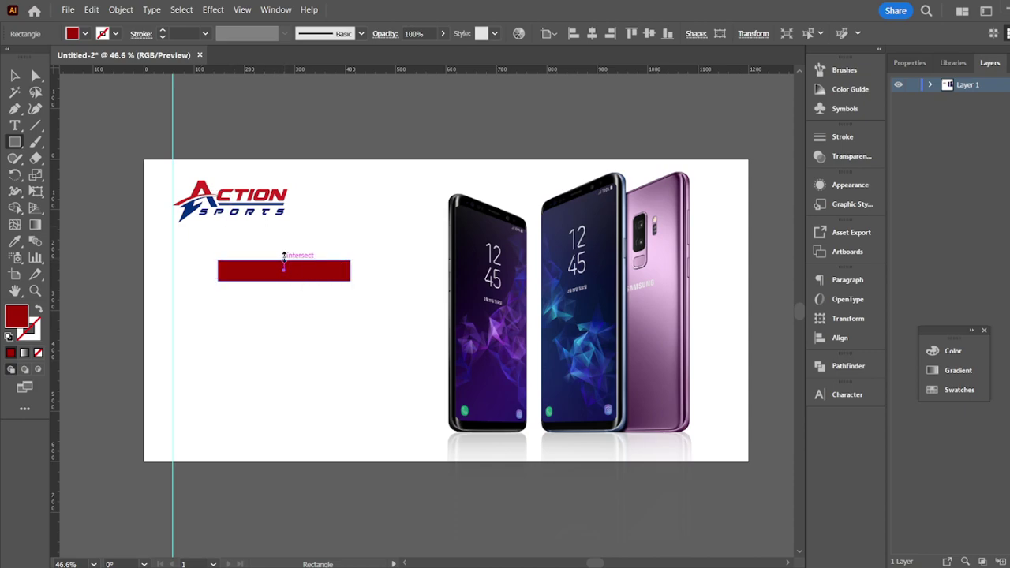
- Slant both ends of the red rectangle by shifting its two lower corner points to the right
{"action": "left_click", "coordinate": [13, 75]}
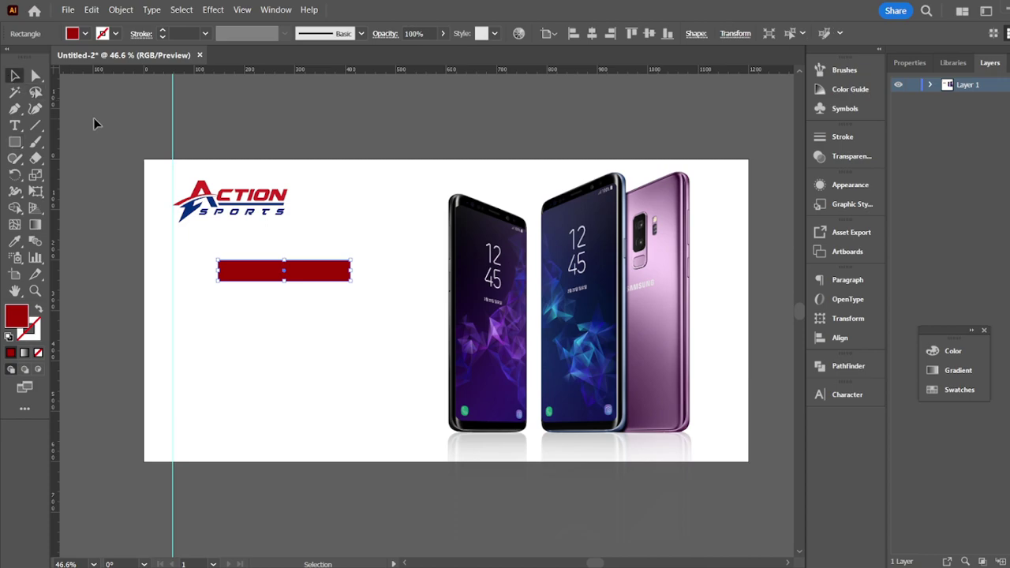
{"action": "left_click", "coordinate": [94, 117]}
{"action": "key", "text": "a"}
{"action": "left_click", "coordinate": [263, 274]}
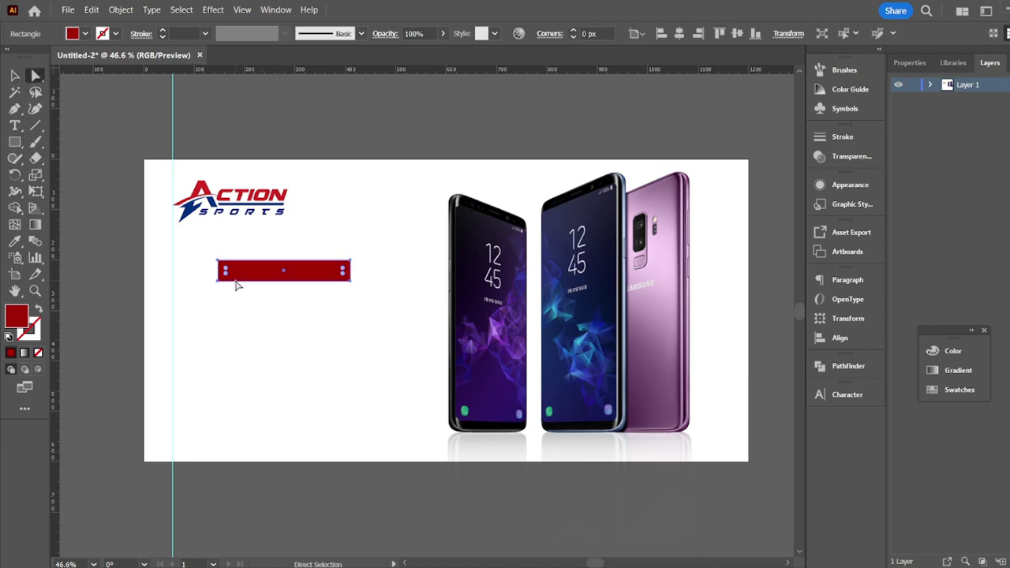
{"action": "left_click_drag", "start_coordinate": [220, 285], "coordinate": [231, 285]}
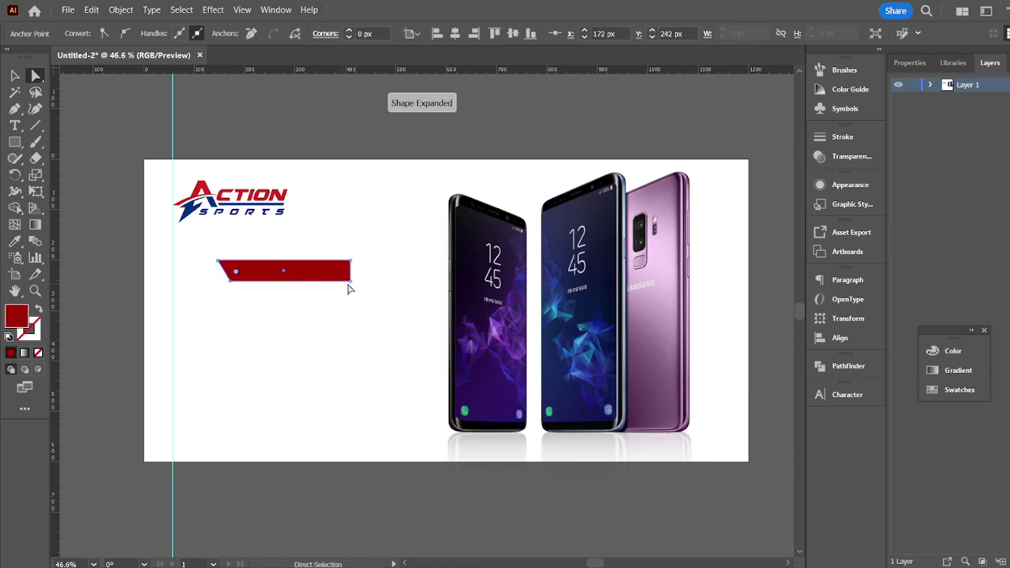
{"action": "left_click_drag", "start_coordinate": [349, 281], "coordinate": [359, 287]}
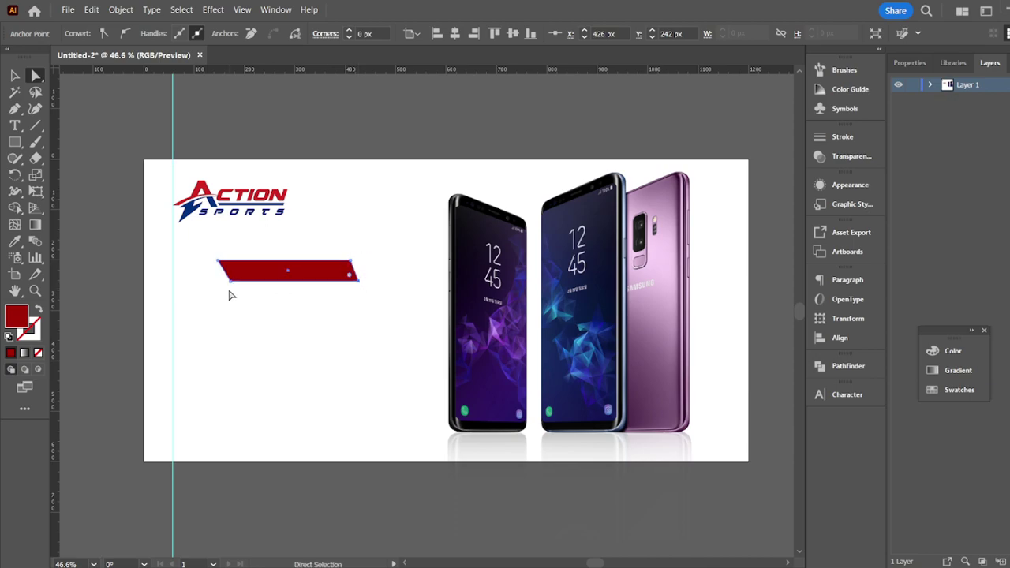
- Scale the slanted red shape down and move it to the lower part of the artboard's left half
{"action": "left_click", "coordinate": [260, 315]}
{"action": "left_click", "coordinate": [339, 267]}
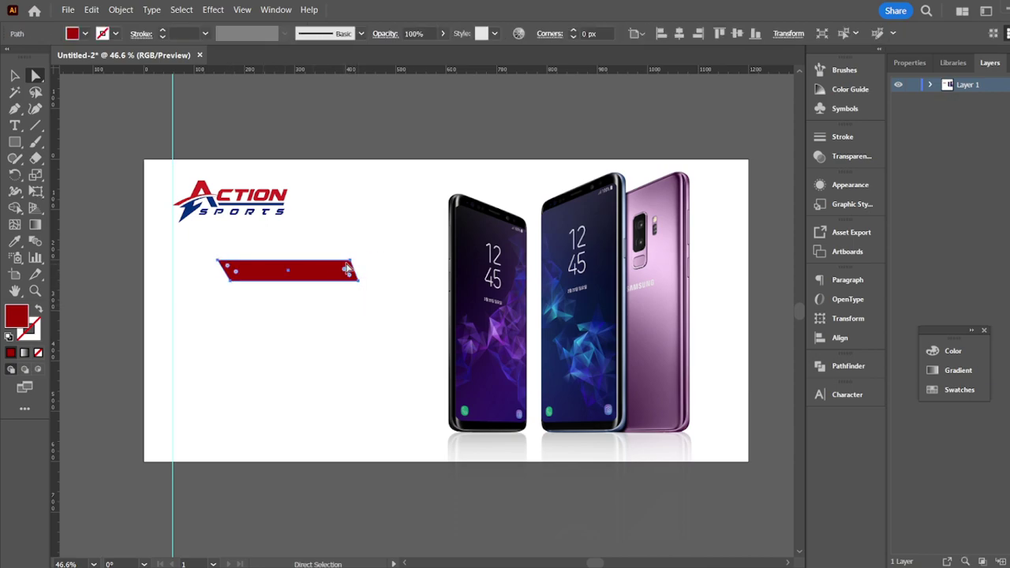
{"action": "left_click", "coordinate": [14, 75]}
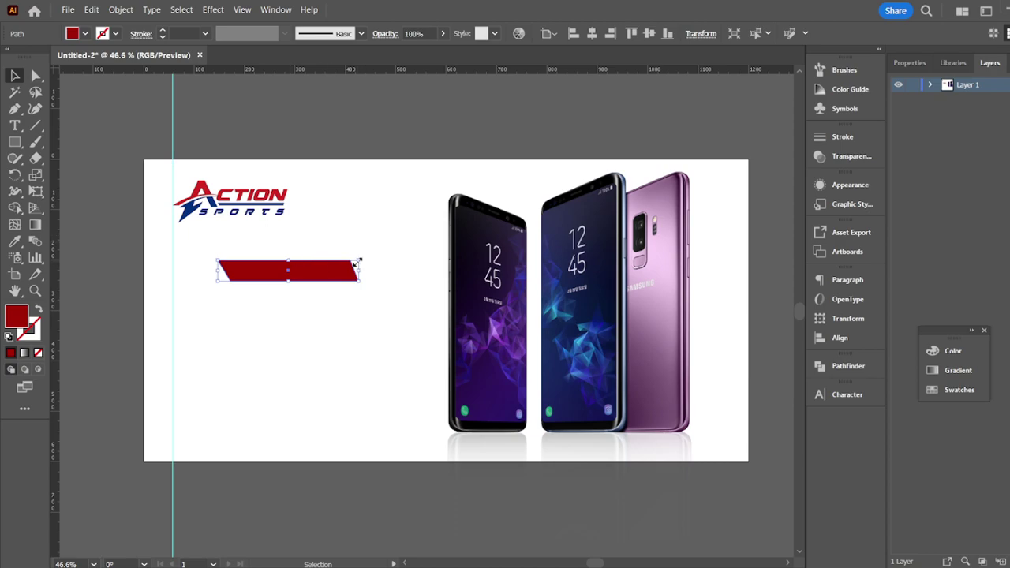
{"action": "mouse_move", "coordinate": [358, 261]}
{"action": "left_mouse_down"}
{"action": "mouse_move", "coordinate": [371, 253]}
{"action": "mouse_move", "coordinate": [358, 264]}
{"action": "left_mouse_up"}
{"action": "left_click_drag", "start_coordinate": [289, 273], "coordinate": [304, 378]}
- Add the headline text "Samsung New Model A54 Ultra" below the logo
{"action": "left_click", "coordinate": [14, 125]}
{"action": "left_click", "coordinate": [244, 272]}
{"action": "key", "text": "BackSpace"}
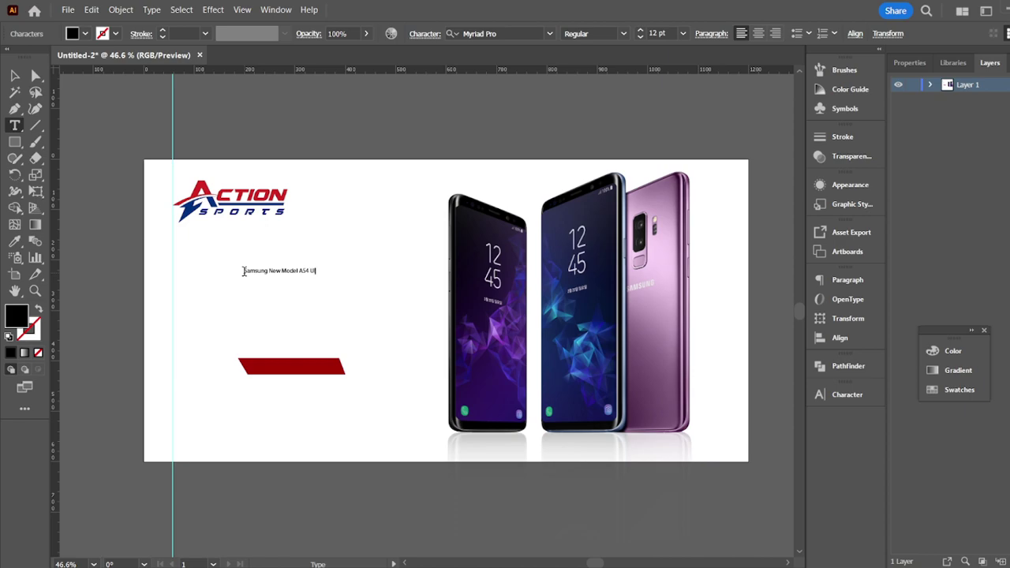
{"action": "left_click", "coordinate": [15, 74]}
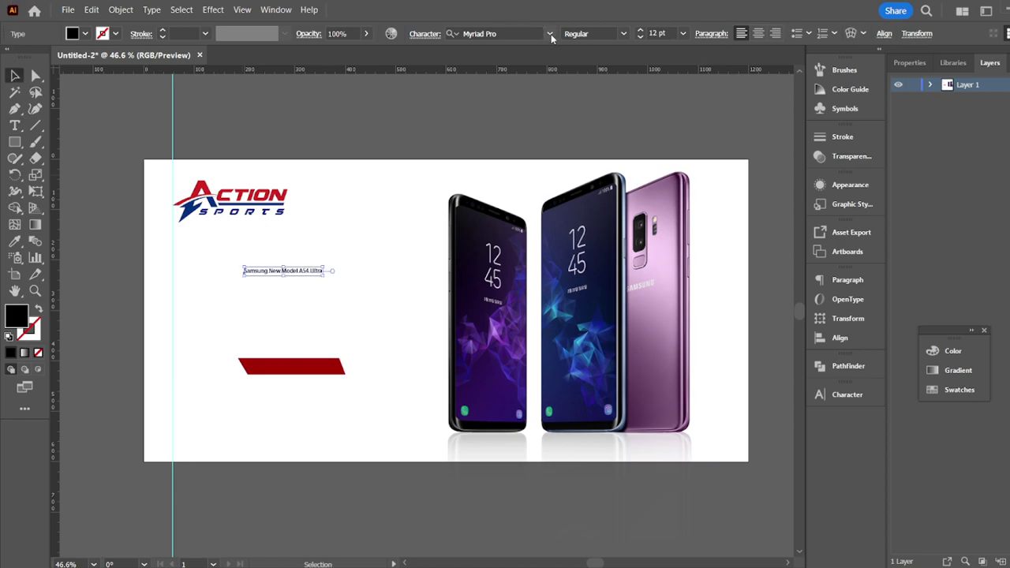
- Set the headline in Poppins ExtraBold, enlarge it to about 31 pt and align it to the guide just below the logo
{"action": "left_click", "coordinate": [551, 34]}
{"action": "type", "text": "pop"}
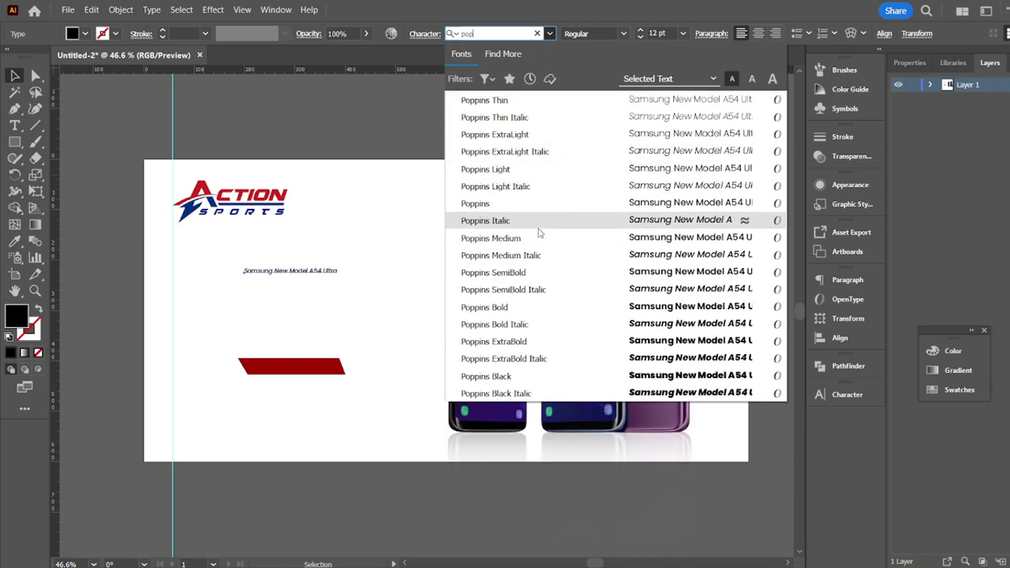
{"action": "left_click", "coordinate": [551, 345]}
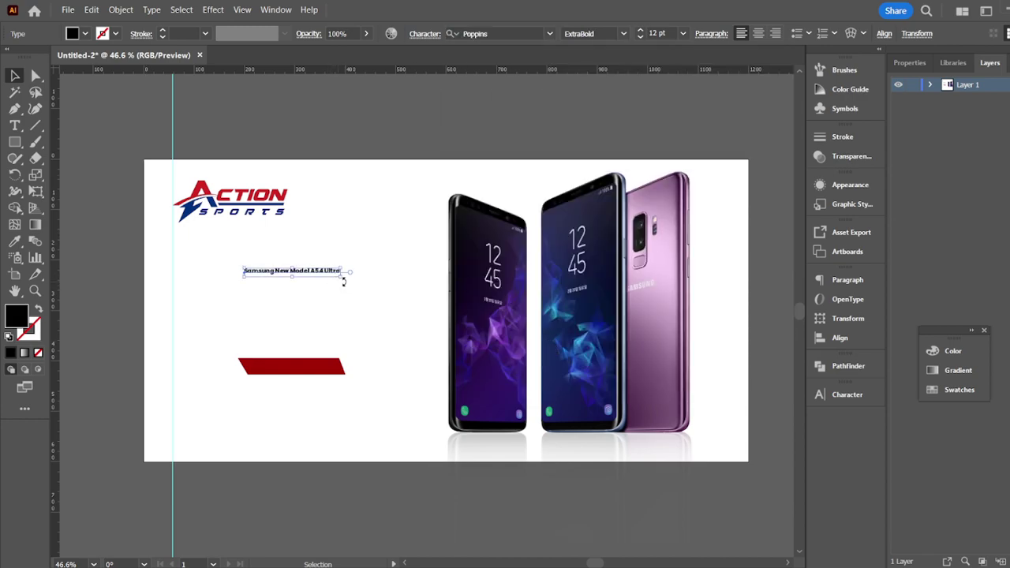
{"action": "left_click_drag", "start_coordinate": [342, 278], "coordinate": [366, 246]}
{"action": "left_click", "coordinate": [352, 134]}
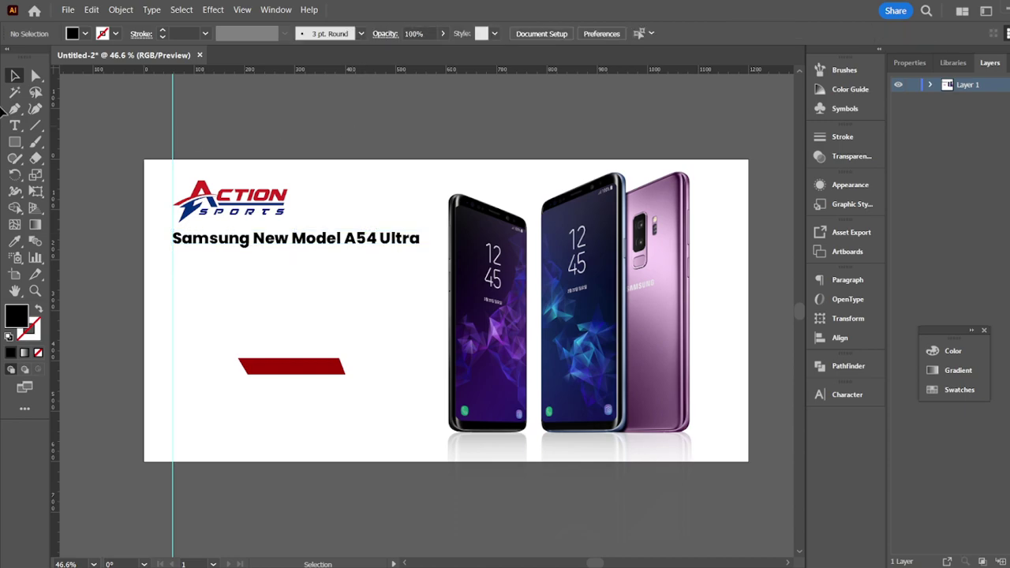
- Recolour the words "Samsung New Model" in the headline to dark purple (#2F003A)
{"action": "left_click", "coordinate": [14, 127]}
{"action": "left_click_drag", "start_coordinate": [173, 238], "coordinate": [341, 226]}
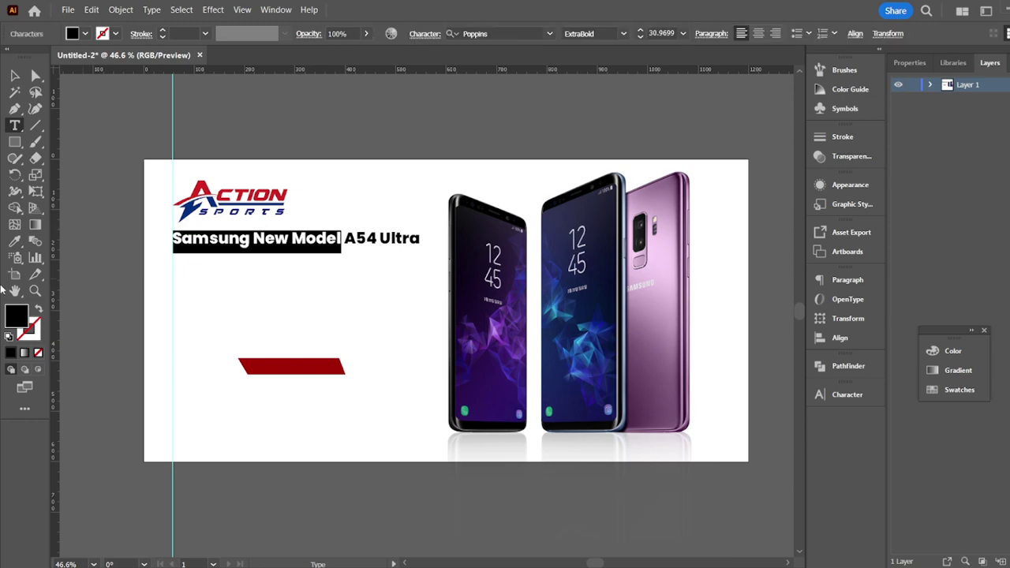
{"action": "double_click", "coordinate": [17, 318]}
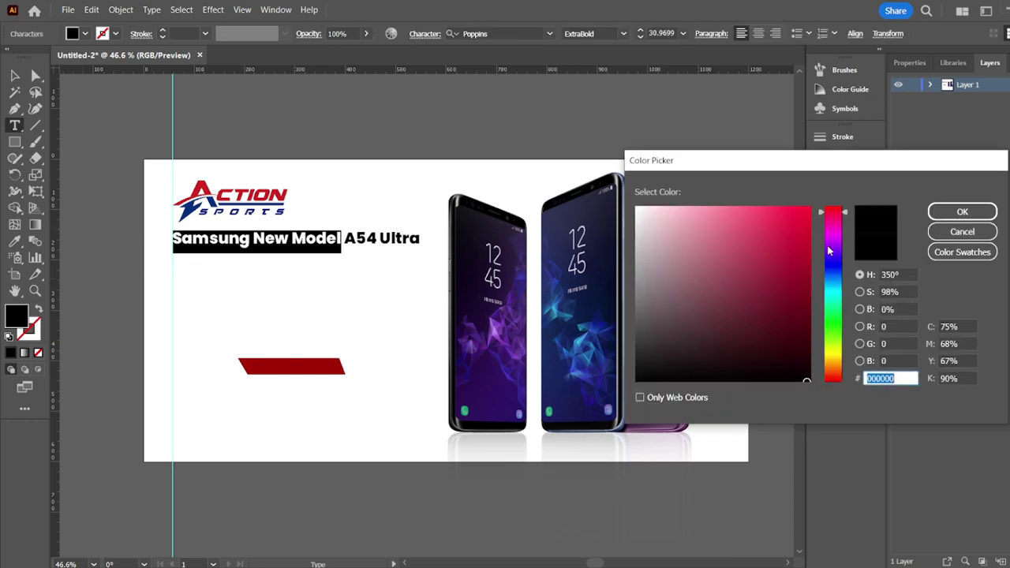
{"action": "left_click", "coordinate": [836, 245]}
{"action": "mouse_move", "coordinate": [801, 297]}
{"action": "left_mouse_down"}
{"action": "mouse_move", "coordinate": [805, 352]}
{"action": "mouse_move", "coordinate": [809, 341]}
{"action": "left_mouse_up"}
{"action": "left_click", "coordinate": [979, 214]}
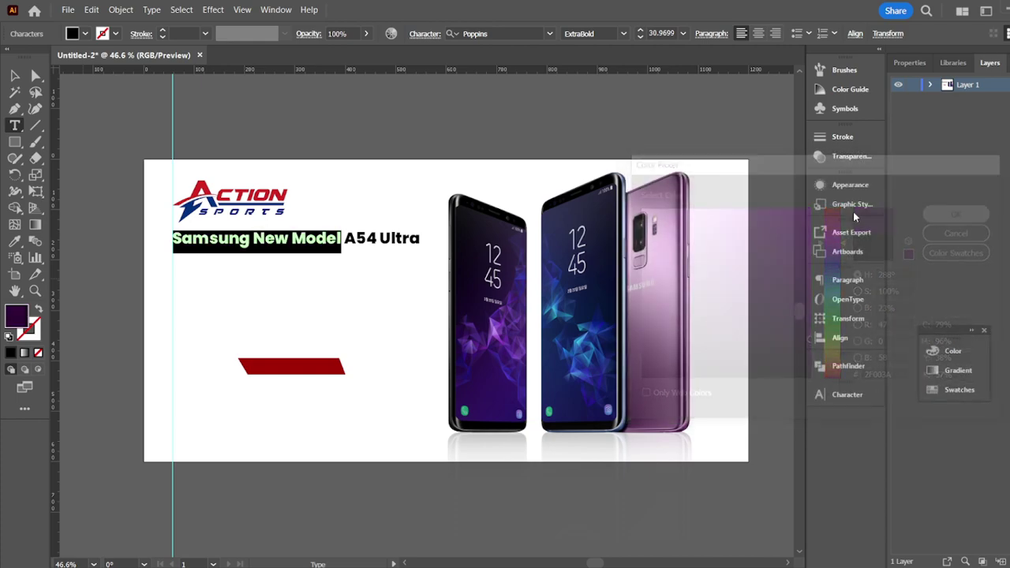
{"action": "left_click", "coordinate": [14, 75]}
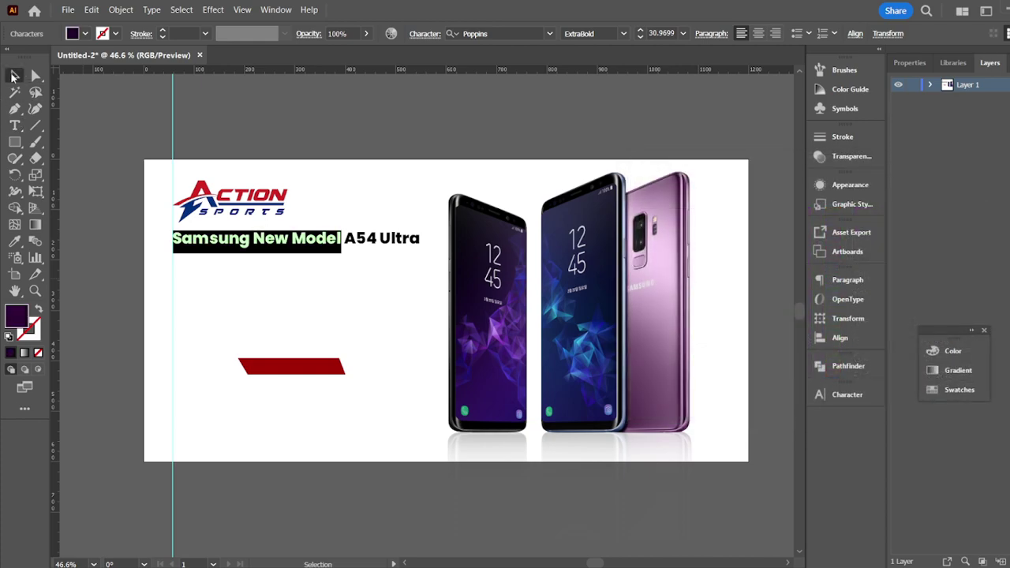
{"action": "left_click", "coordinate": [109, 104]}
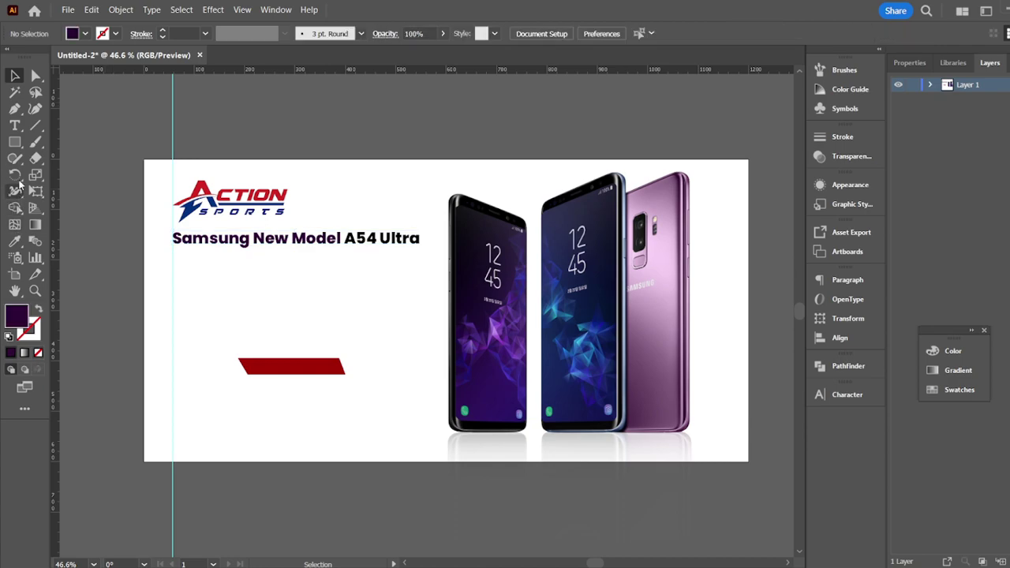
- Recolour the words "A54 Ultra" in the headline with the red sampled from the logo
{"action": "left_click", "coordinate": [15, 125]}
{"action": "double_click", "coordinate": [348, 239]}
{"action": "left_click_drag", "start_coordinate": [348, 238], "coordinate": [442, 237]}
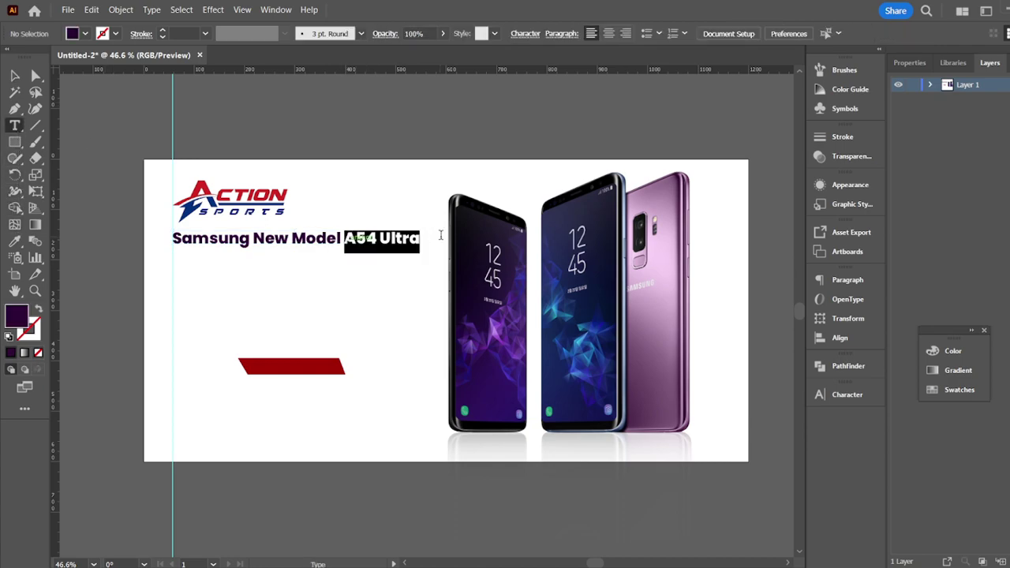
{"action": "left_click", "coordinate": [15, 243]}
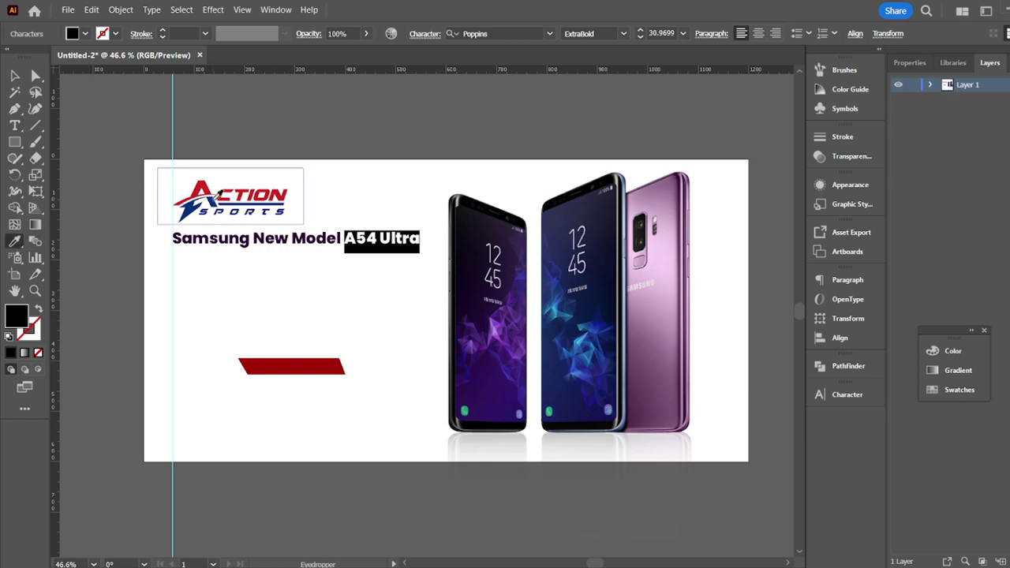
{"action": "left_click", "coordinate": [203, 191]}
{"action": "left_click", "coordinate": [14, 75]}
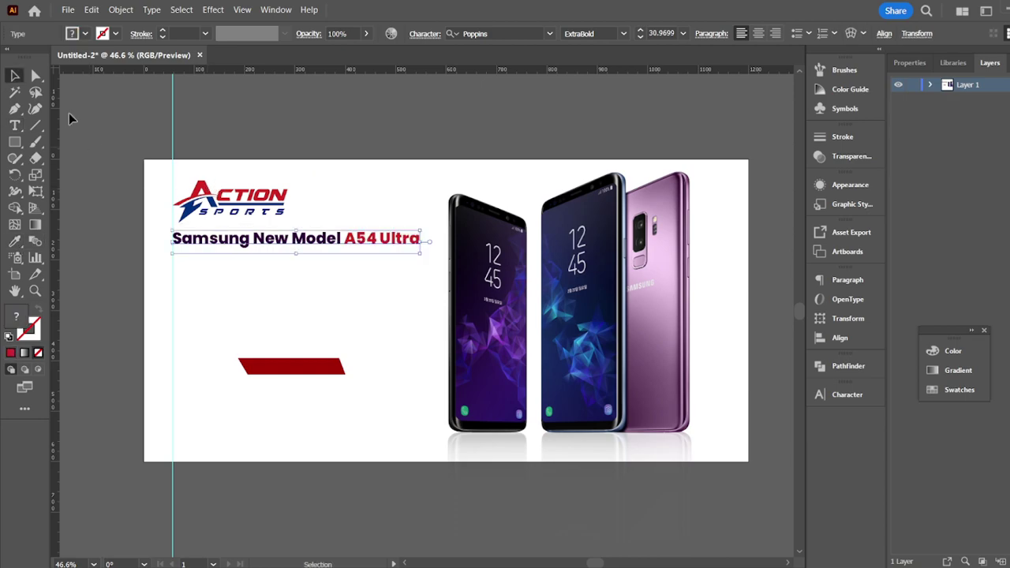
{"action": "left_click", "coordinate": [115, 130]}
- Shift the slanted red shape slightly down toward the guide and add a Lorem ipsum paragraph text box starting at the guide below the headline
{"action": "left_click_drag", "start_coordinate": [316, 369], "coordinate": [282, 384]}
{"action": "left_click", "coordinate": [18, 128]}
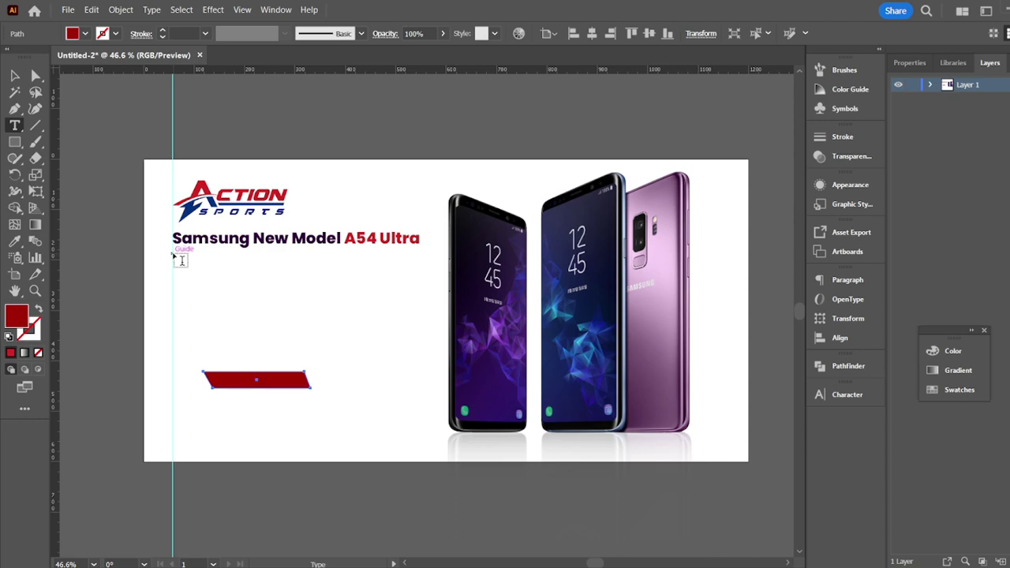
{"action": "left_click_drag", "start_coordinate": [173, 254], "coordinate": [394, 297]}
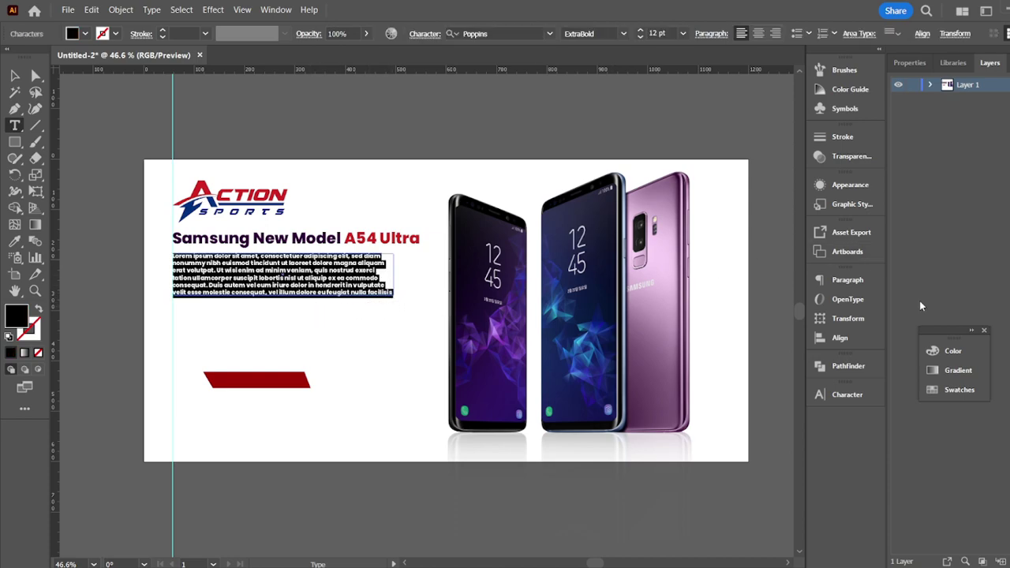
- Set the leading of the placeholder paragraph to 17 pt
{"action": "left_click", "coordinate": [835, 396]}
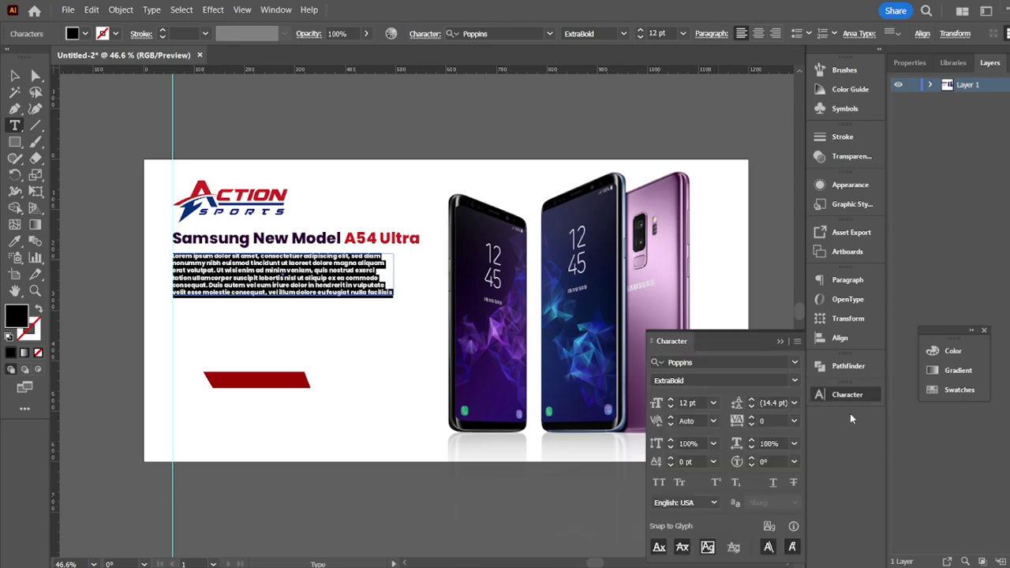
{"action": "left_click", "coordinate": [752, 406]}
{"action": "left_click", "coordinate": [752, 407]}
{"action": "left_click", "coordinate": [752, 406]}
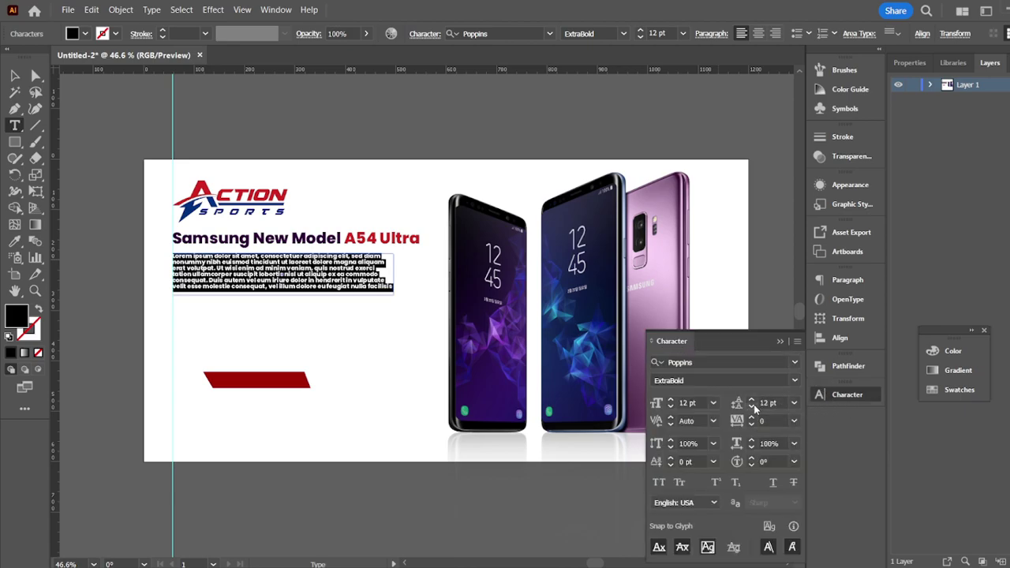
{"action": "left_click", "coordinate": [752, 401]}
{"action": "left_click", "coordinate": [752, 400]}
{"action": "left_click", "coordinate": [752, 400]}
{"action": "left_click", "coordinate": [753, 400]}
{"action": "left_click", "coordinate": [753, 400]}
{"action": "left_click", "coordinate": [753, 400]}
{"action": "left_click", "coordinate": [752, 400]}
{"action": "left_click", "coordinate": [752, 400]}
{"action": "left_click", "coordinate": [752, 400]}
{"action": "left_click", "coordinate": [752, 400]}
{"action": "left_click", "coordinate": [753, 406]}
{"action": "left_click", "coordinate": [752, 406]}
{"action": "left_click", "coordinate": [752, 406]}
{"action": "left_click", "coordinate": [752, 407]}
{"action": "left_click", "coordinate": [752, 406]}
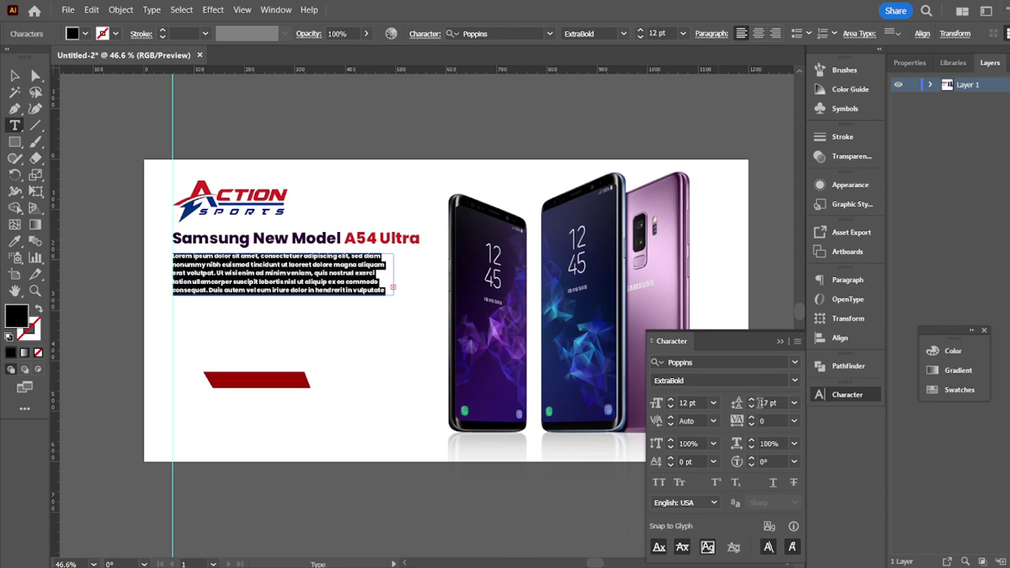
- Set the placeholder paragraph to 13 pt in the Poppins Regular style
{"action": "left_click", "coordinate": [670, 401]}
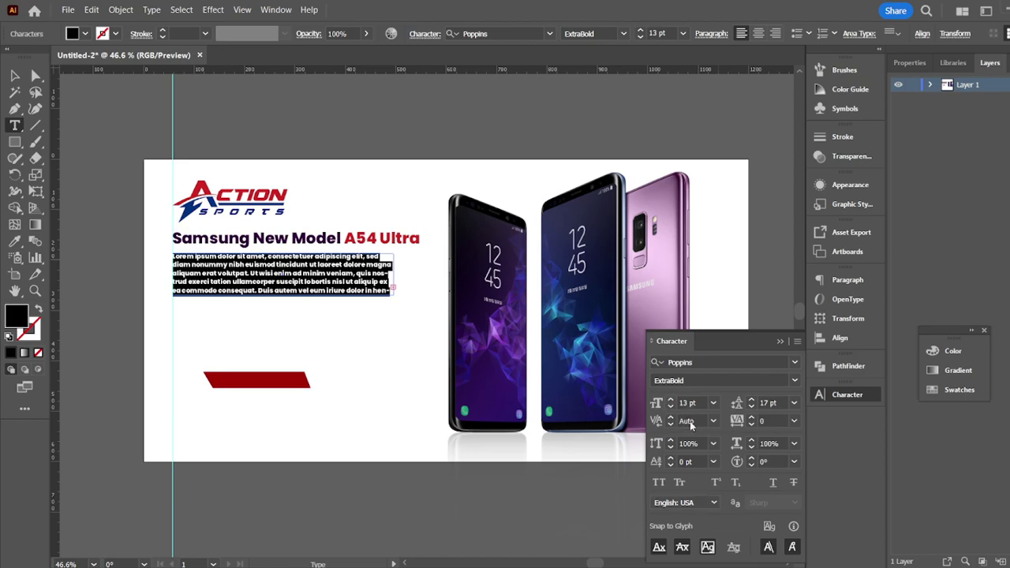
{"action": "left_click", "coordinate": [796, 382]}
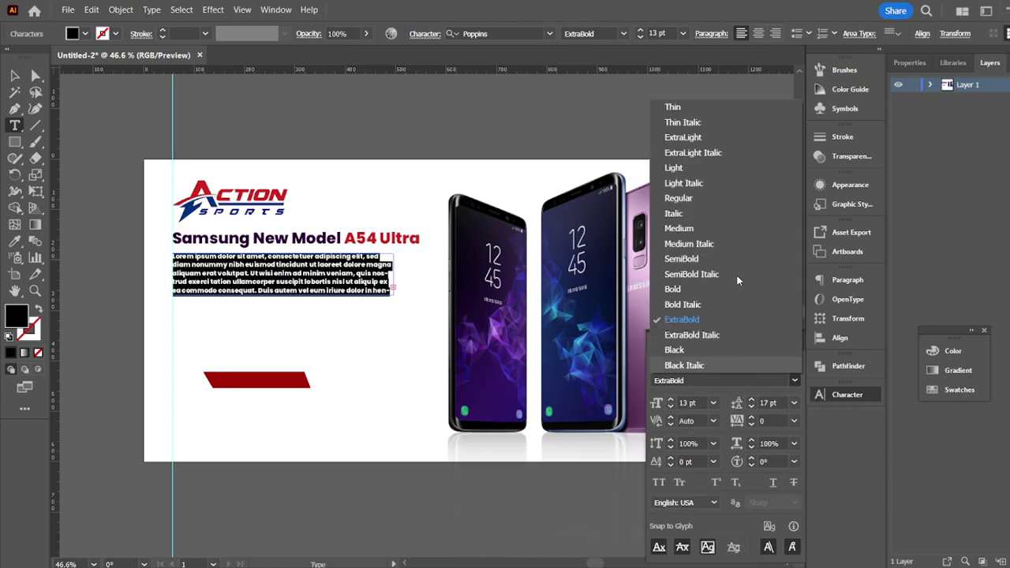
{"action": "left_click", "coordinate": [719, 202]}
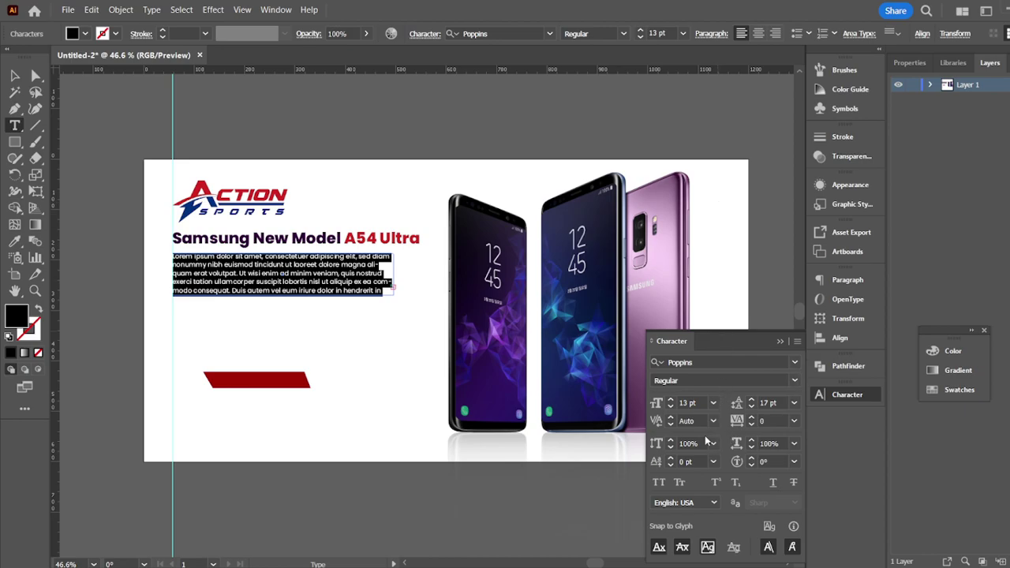
- Shorten the paragraph's text box to four lines and set its leading to 19 pt
{"action": "left_click", "coordinate": [14, 75]}
{"action": "left_click_drag", "start_coordinate": [283, 297], "coordinate": [283, 289]}
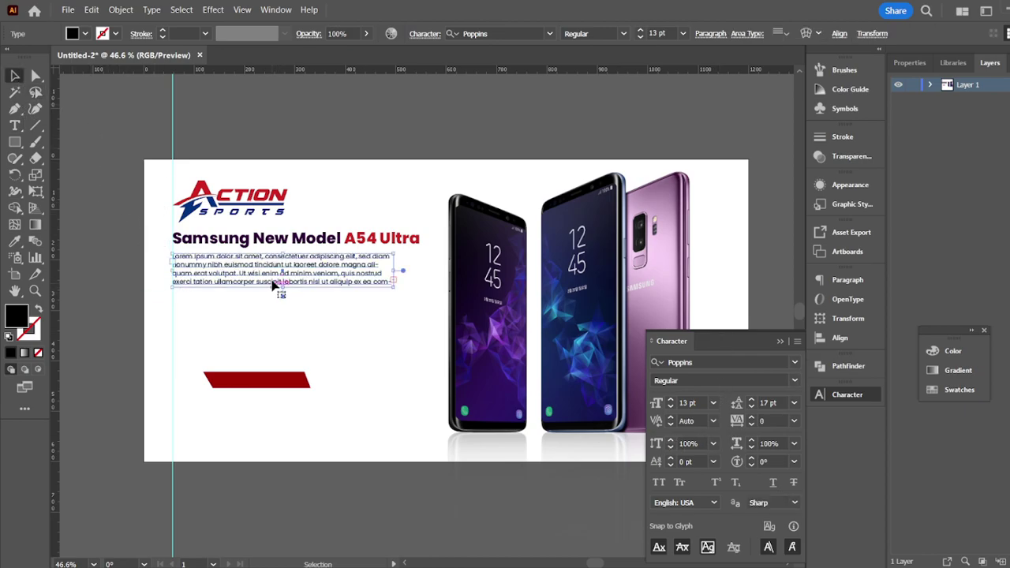
{"action": "left_click", "coordinate": [752, 400]}
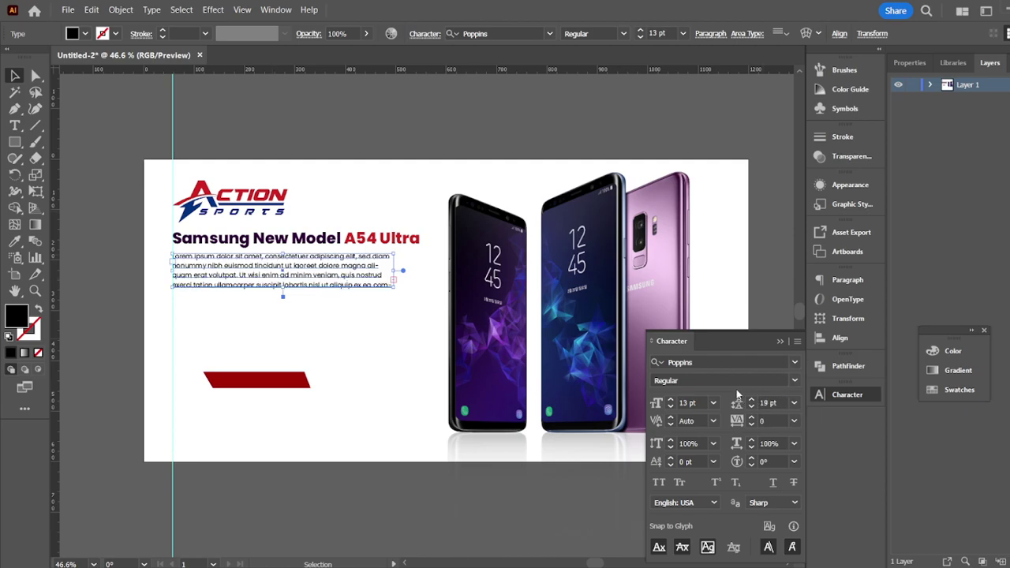
{"action": "left_click", "coordinate": [410, 105]}
- Recolour the paragraph with the grey sampled from the area outside the artboard and reduce its opacity
{"action": "left_click", "coordinate": [327, 266]}
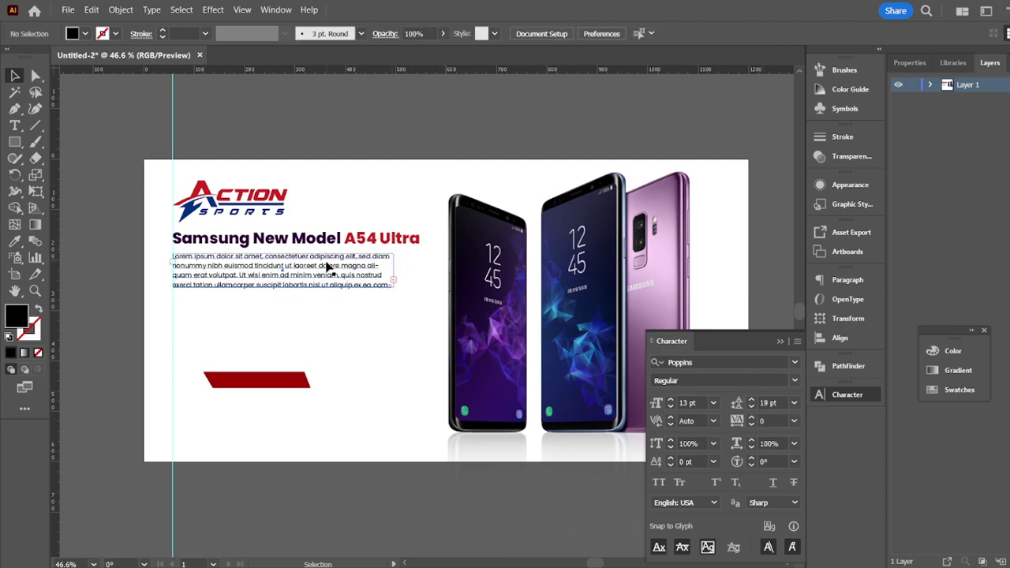
{"action": "left_click", "coordinate": [18, 241]}
{"action": "left_click", "coordinate": [228, 131], "text": "shift"}
{"action": "left_click", "coordinate": [15, 77]}
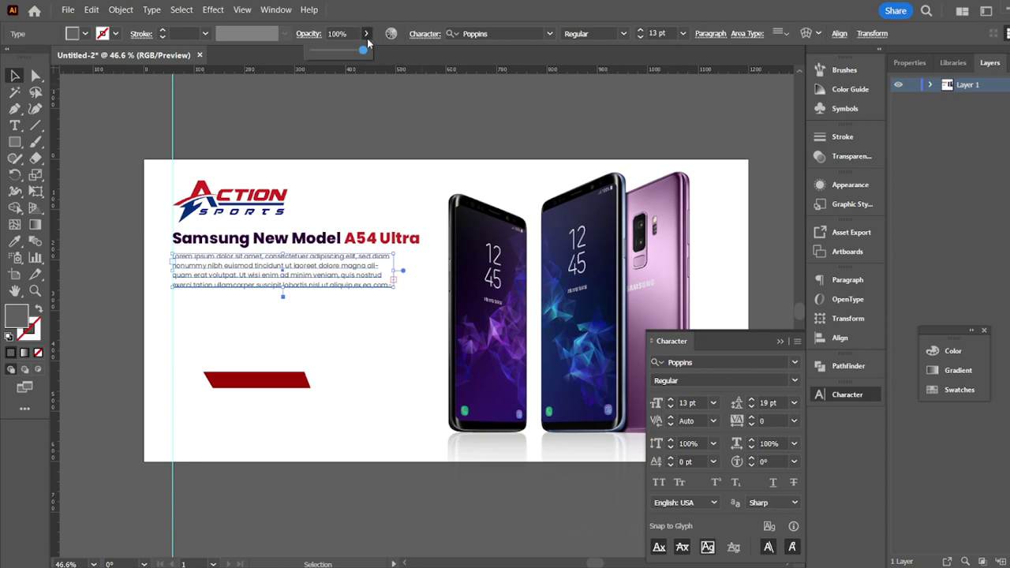
{"action": "left_click", "coordinate": [366, 34]}
{"action": "left_click_drag", "start_coordinate": [369, 49], "coordinate": [349, 50]}
{"action": "left_click", "coordinate": [376, 102]}
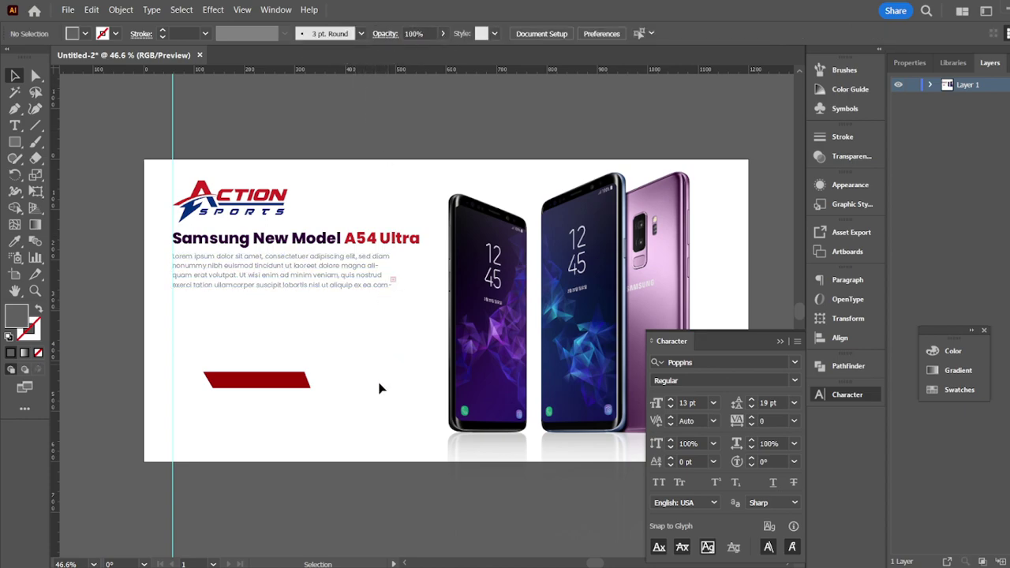
- Move the slanted red shape just below the paragraph, with its left corner on the guide
{"action": "left_click_drag", "start_coordinate": [263, 386], "coordinate": [236, 312]}
{"action": "left_click", "coordinate": [356, 103]}
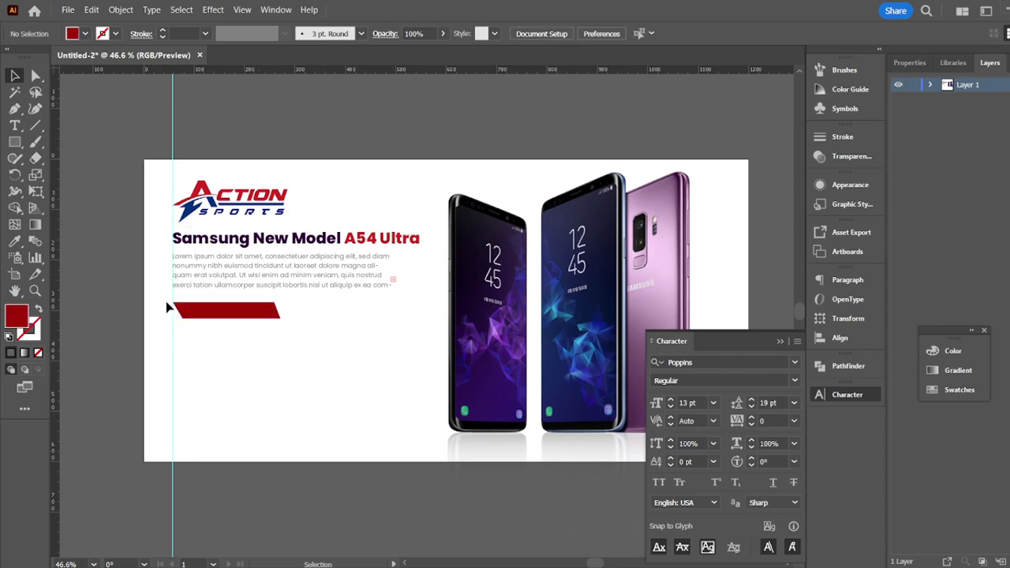
{"action": "left_click", "coordinate": [218, 316]}
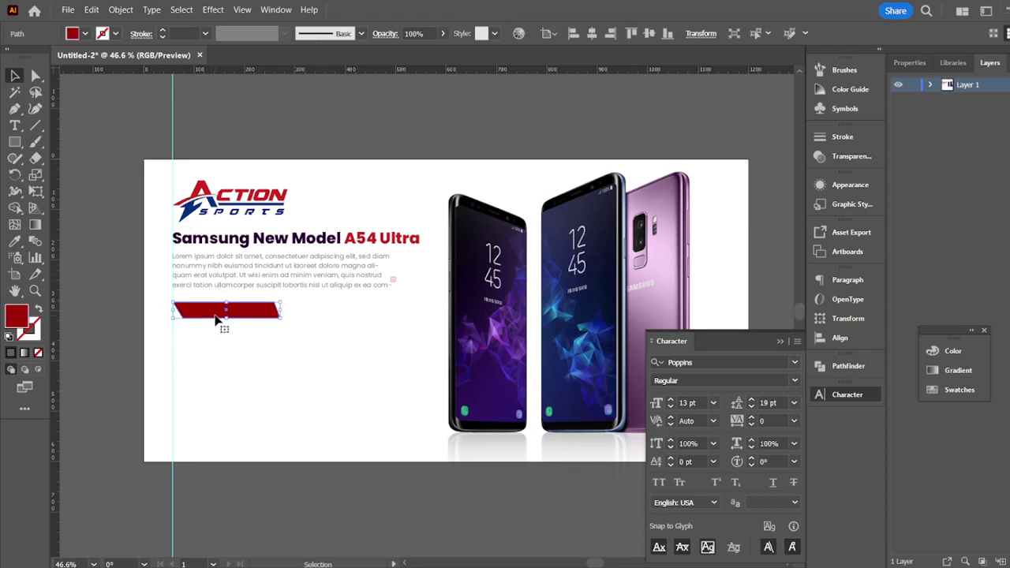
{"action": "left_click", "coordinate": [289, 118]}
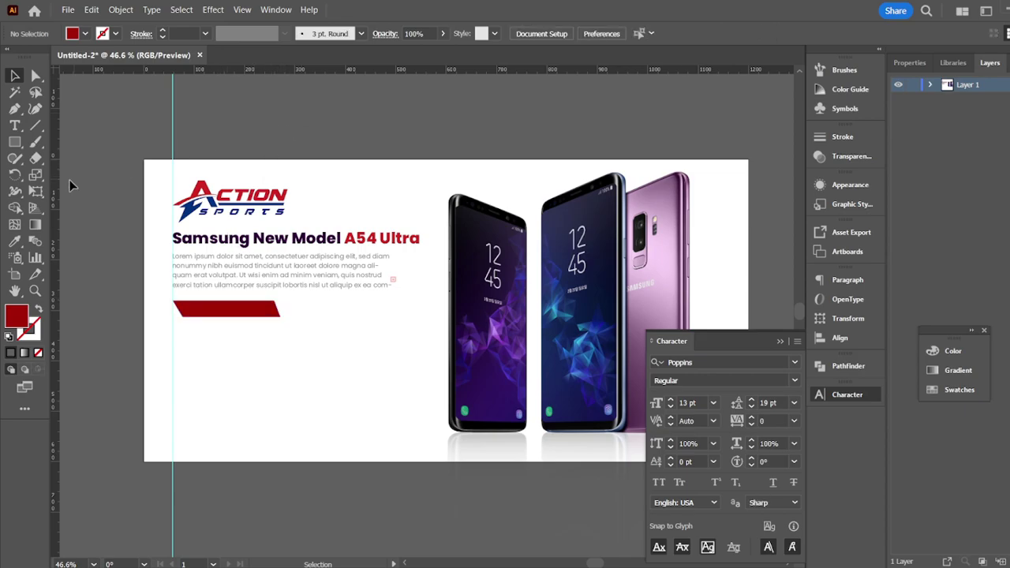
- Add the text "New Arrival" and place it on the middle of the slanted red shape
{"action": "left_click", "coordinate": [14, 125]}
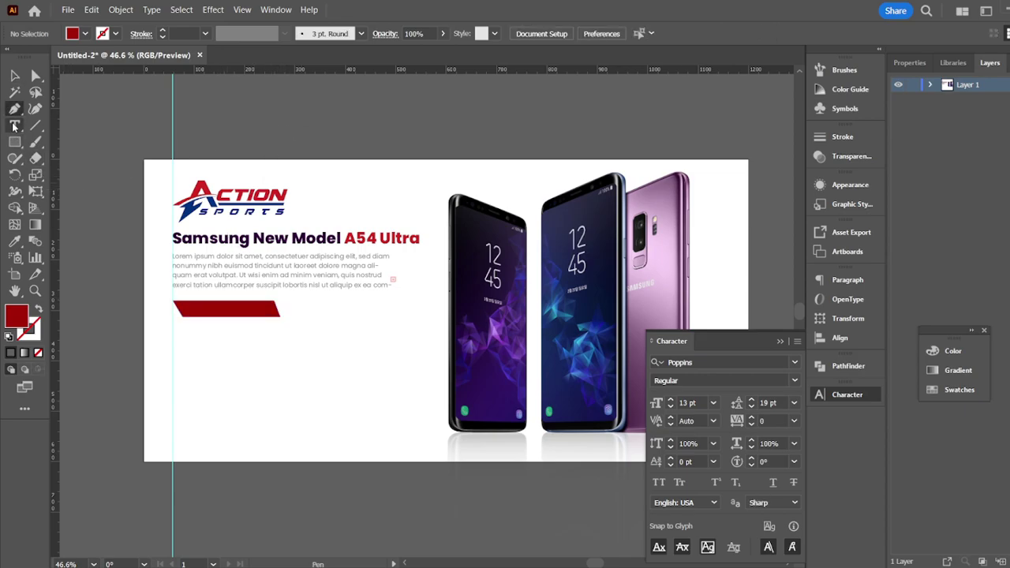
{"action": "left_click", "coordinate": [312, 381]}
{"action": "key", "text": "BackSpace"}
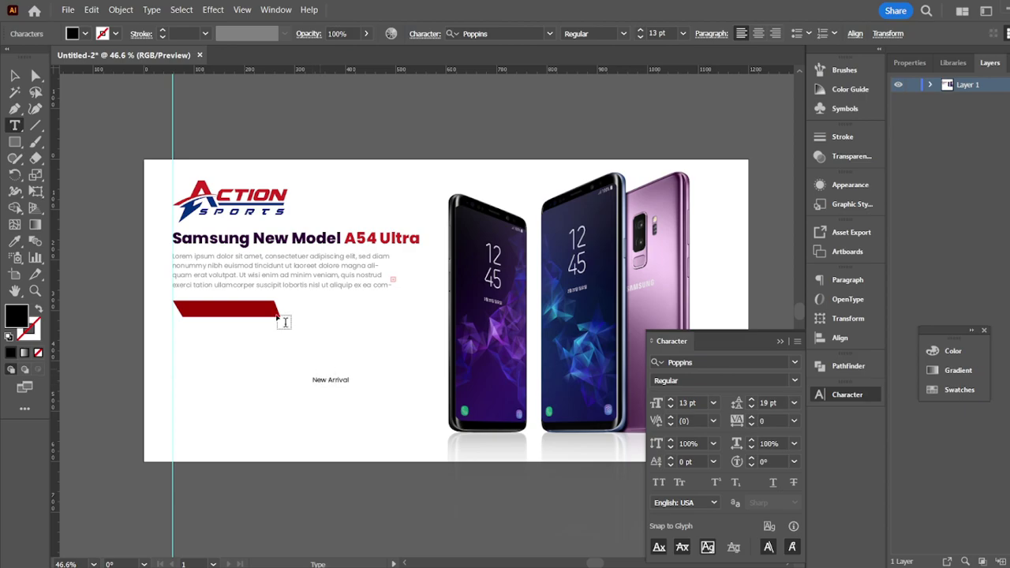
{"action": "left_click", "coordinate": [14, 75]}
{"action": "left_click_drag", "start_coordinate": [333, 386], "coordinate": [229, 316]}
{"action": "left_click", "coordinate": [237, 347]}
- Set the "New Arrival" text to Poppins ExtraBold and recolour it white (#FFFFFF)
{"action": "left_click", "coordinate": [227, 313]}
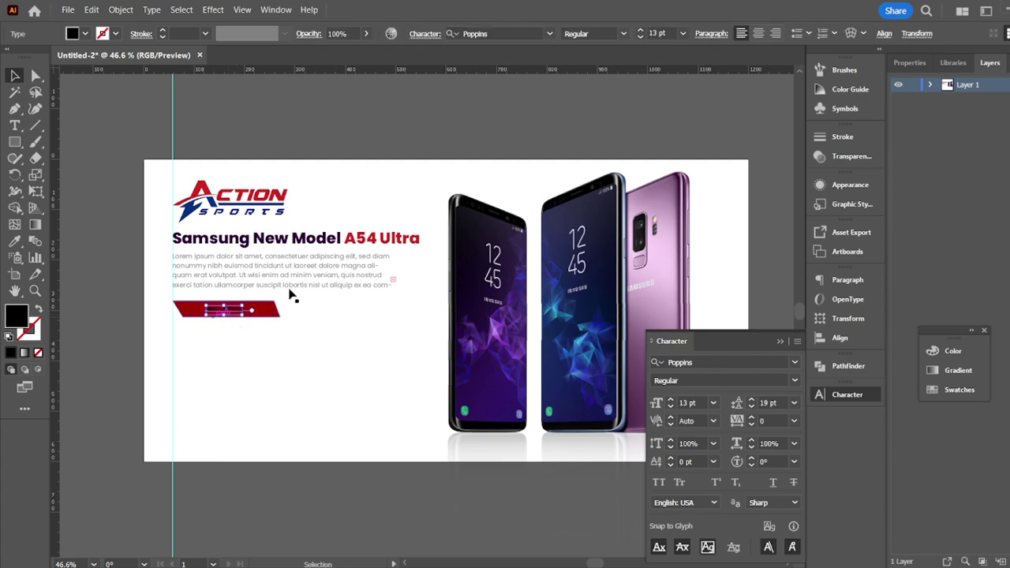
{"action": "left_click", "coordinate": [793, 381]}
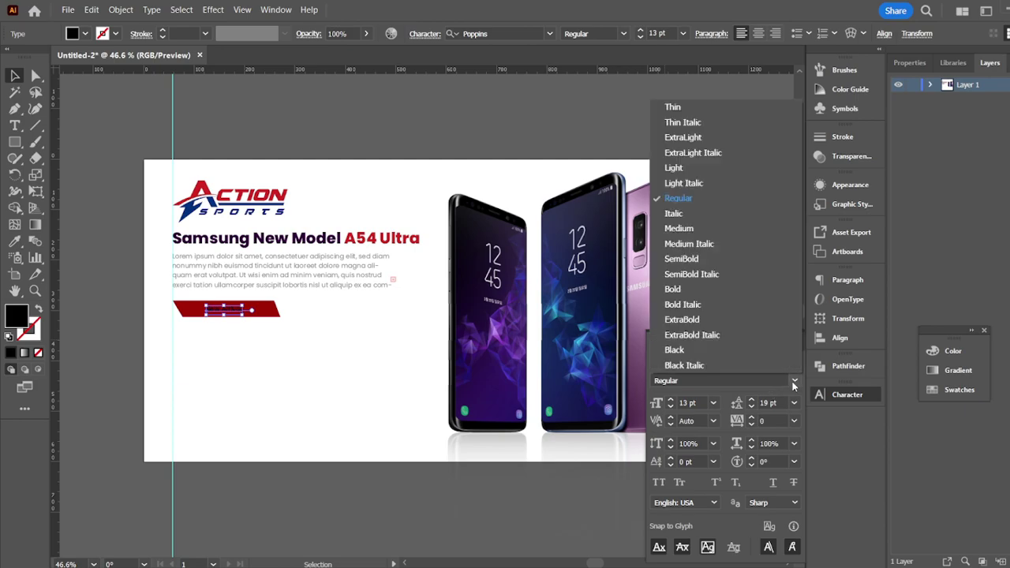
{"action": "left_click", "coordinate": [764, 326]}
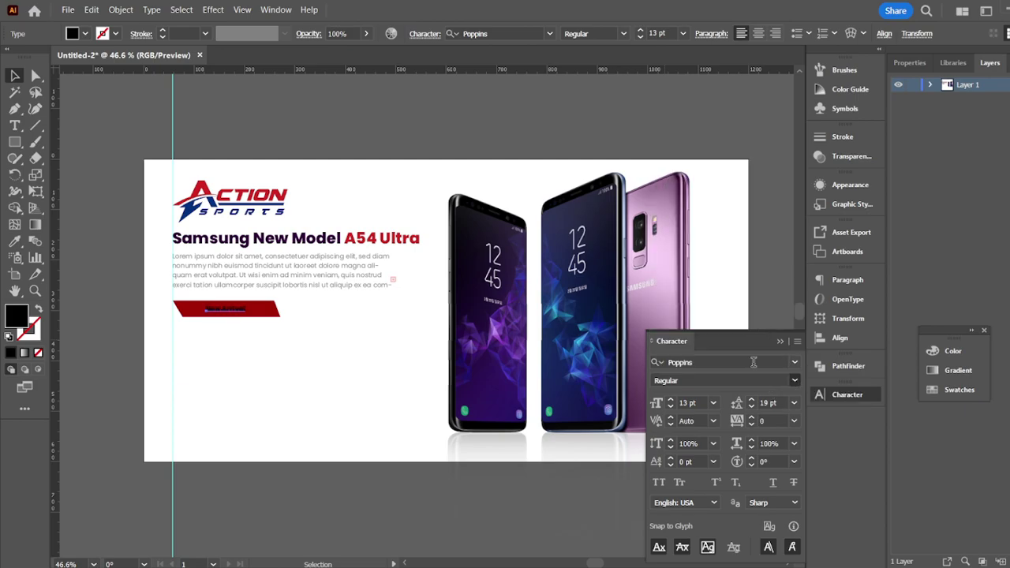
{"action": "double_click", "coordinate": [17, 315]}
{"action": "type", "text": "FFFFFF"}
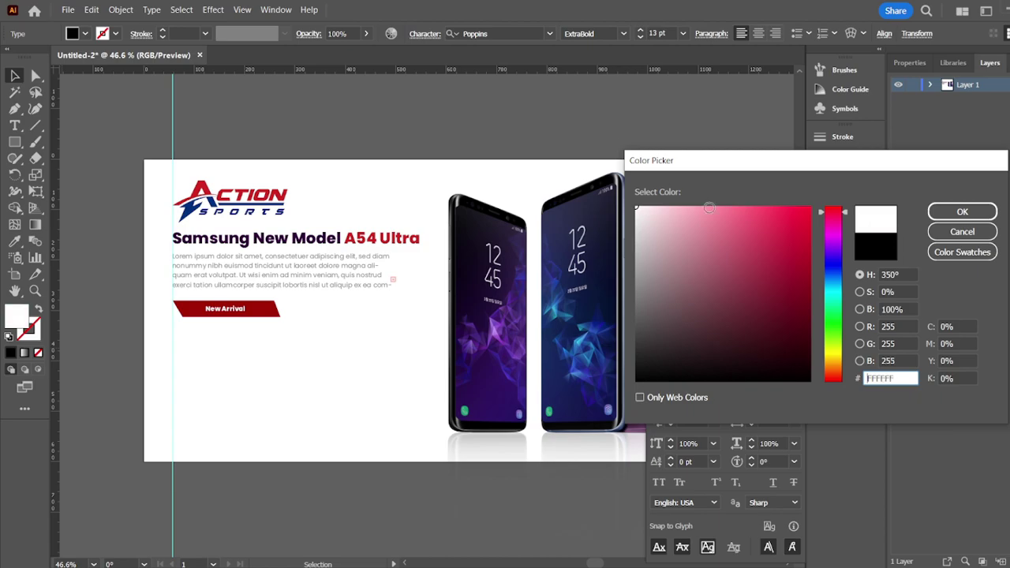
{"action": "left_click", "coordinate": [938, 217]}
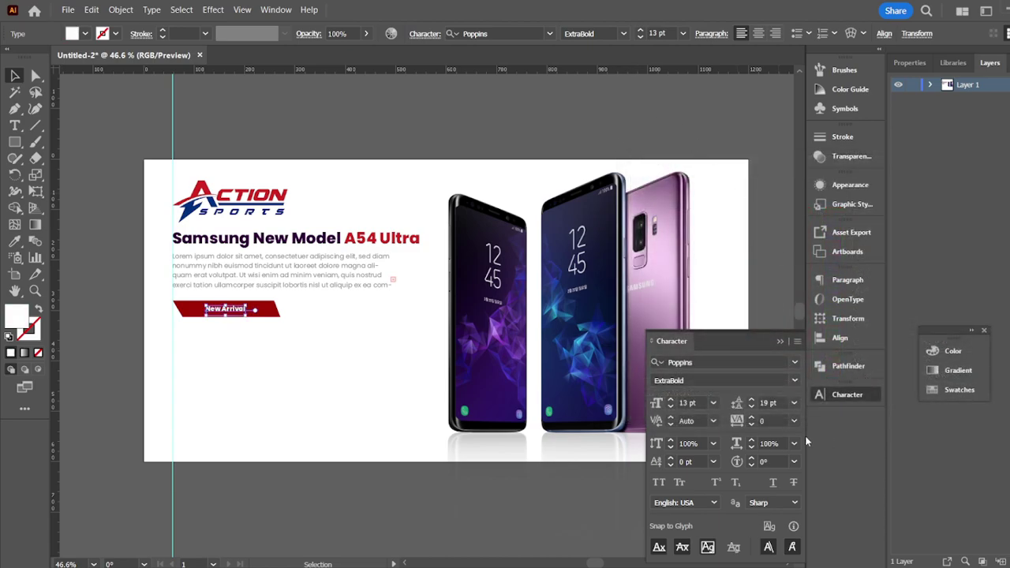
- Enlarge the "New Arrival" text to 17 pt with 109% horizontal scale and reposition it in the middle of the red shape
{"action": "left_click", "coordinate": [752, 441]}
{"action": "left_click", "coordinate": [751, 440]}
{"action": "scroll", "coordinate": [641, 33], "scroll_direction": "up", "scroll_amount": 3}
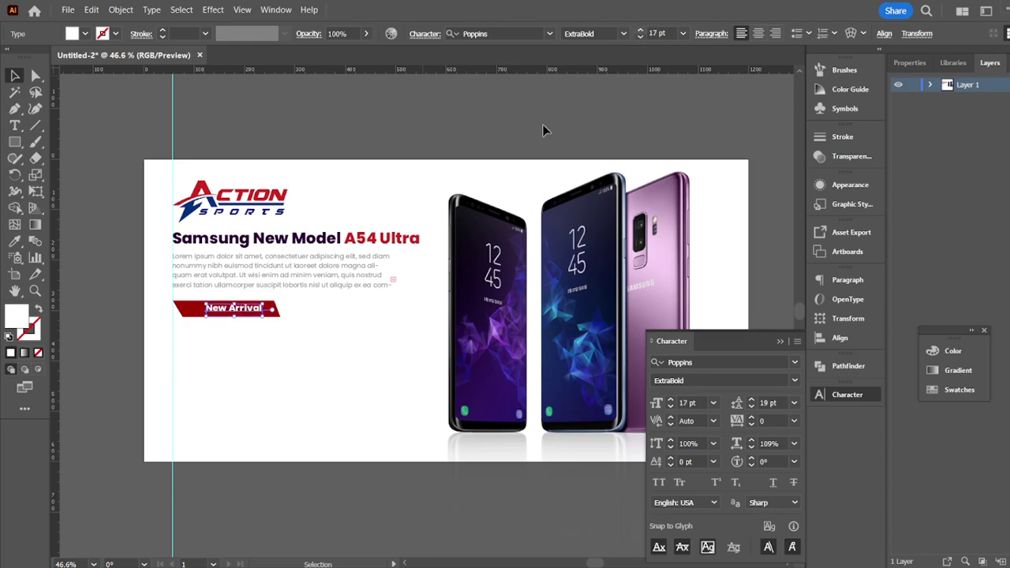
{"action": "left_click_drag", "start_coordinate": [257, 306], "coordinate": [249, 314]}
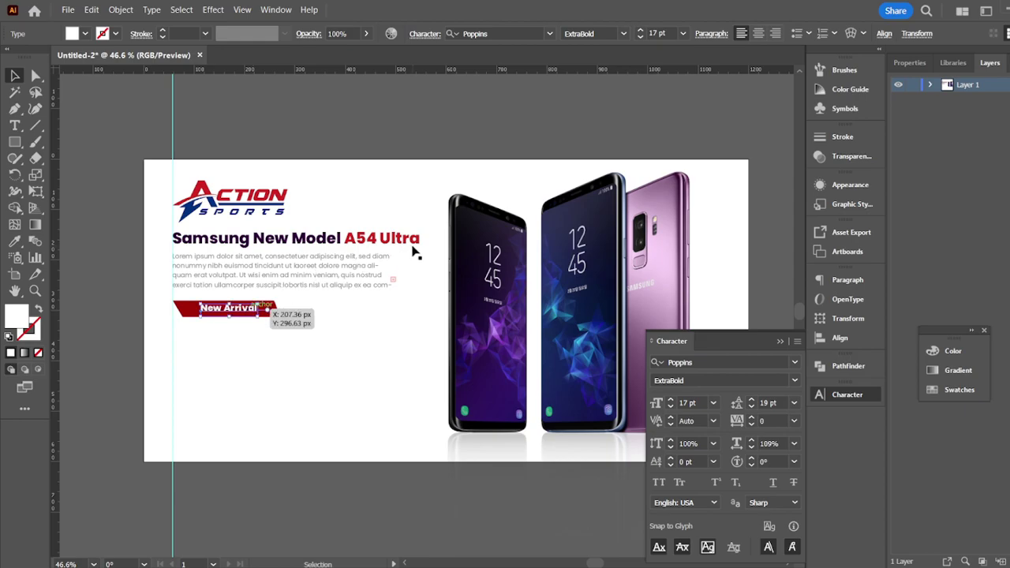
{"action": "left_click", "coordinate": [354, 372]}
- Change the "New Arrival" text to Poppins SemiBold at 17 pt
{"action": "left_click", "coordinate": [237, 312]}
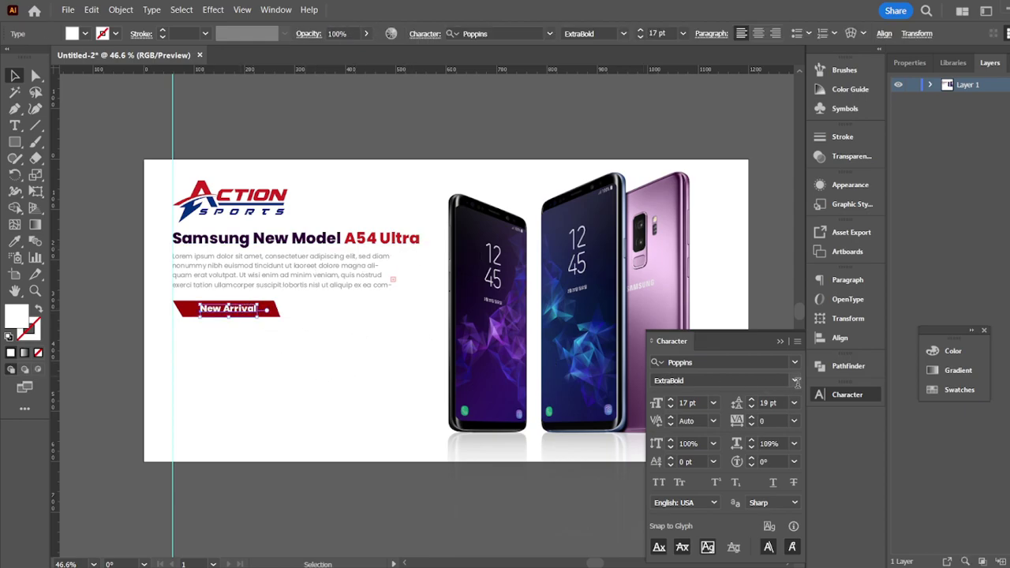
{"action": "left_click", "coordinate": [794, 380]}
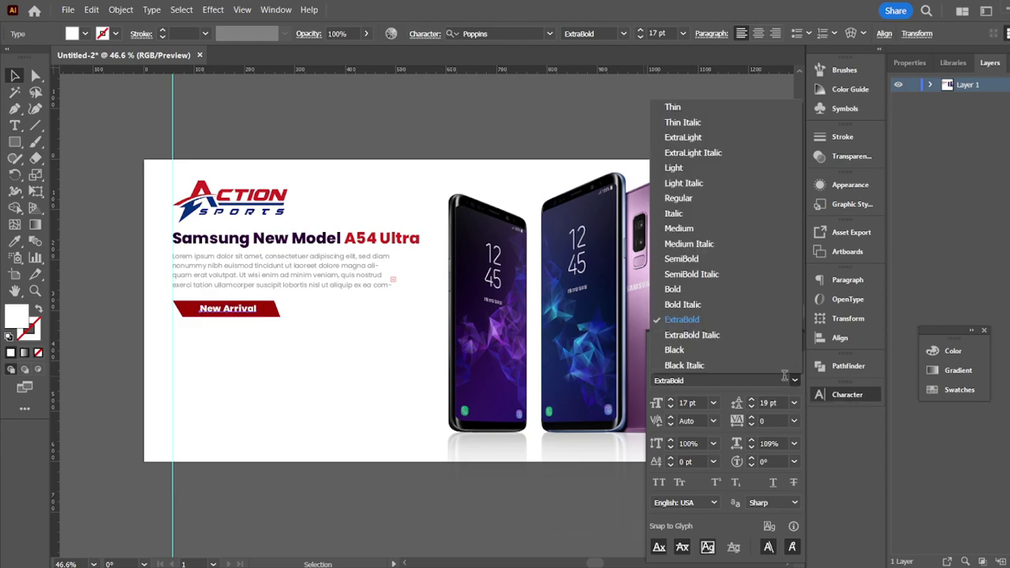
{"action": "left_click", "coordinate": [711, 266]}
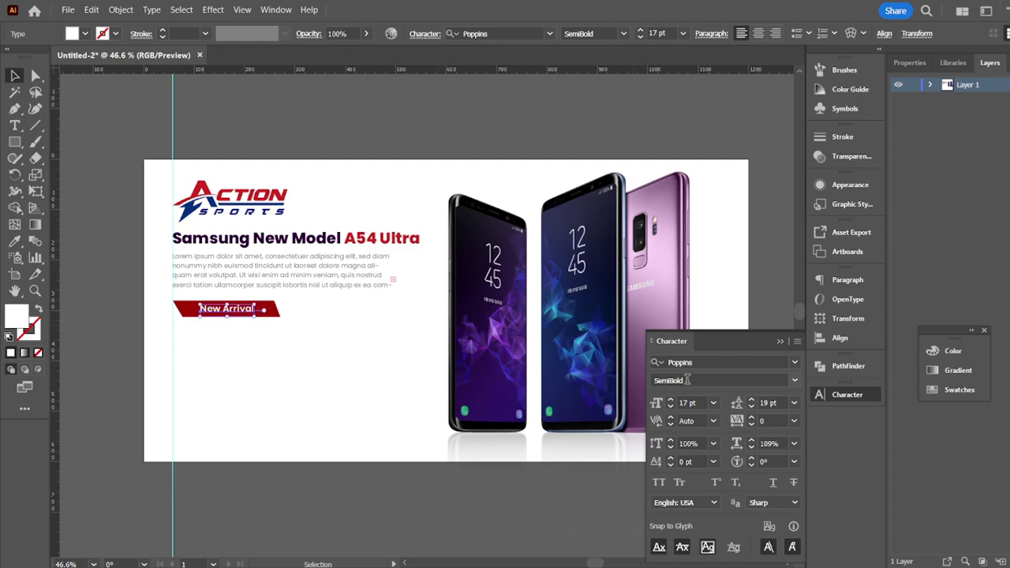
{"action": "left_click", "coordinate": [671, 407]}
{"action": "left_click", "coordinate": [671, 407]}
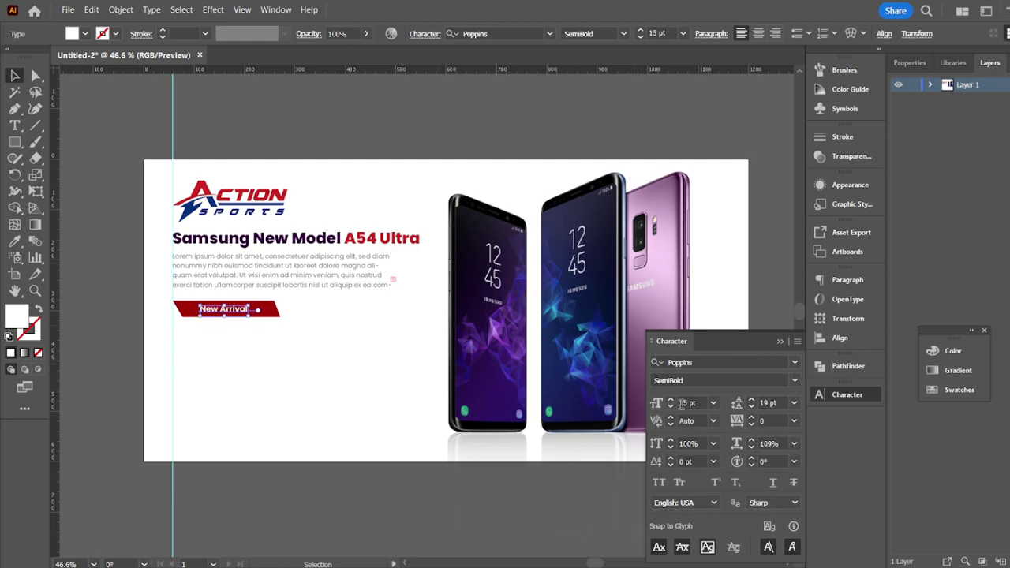
{"action": "left_click", "coordinate": [671, 400]}
{"action": "left_click", "coordinate": [671, 399]}
- Align the "New Arrival" text and the slanted red shape to their horizontal centres
{"action": "left_click", "coordinate": [314, 375]}
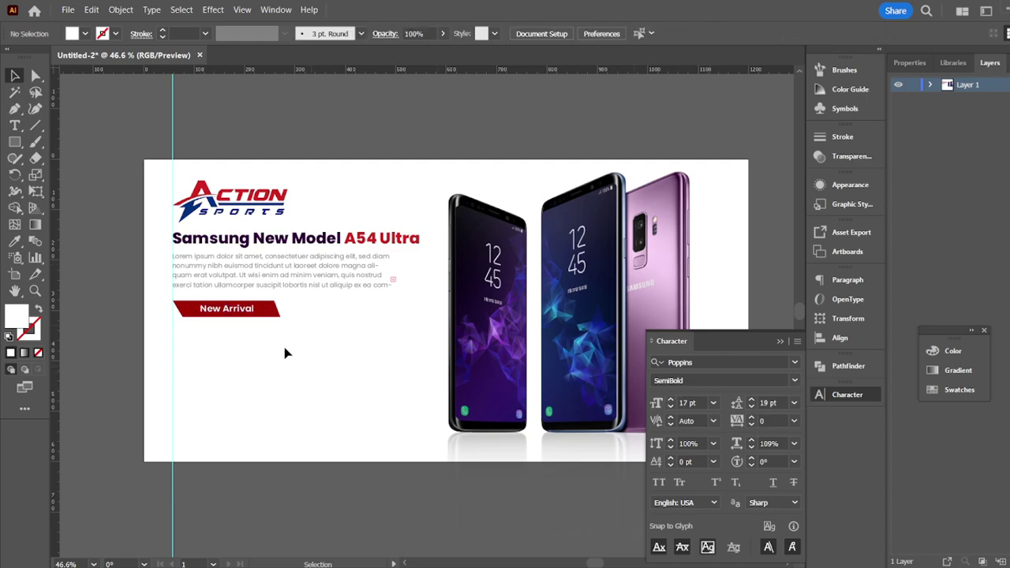
{"action": "left_click", "coordinate": [230, 306]}
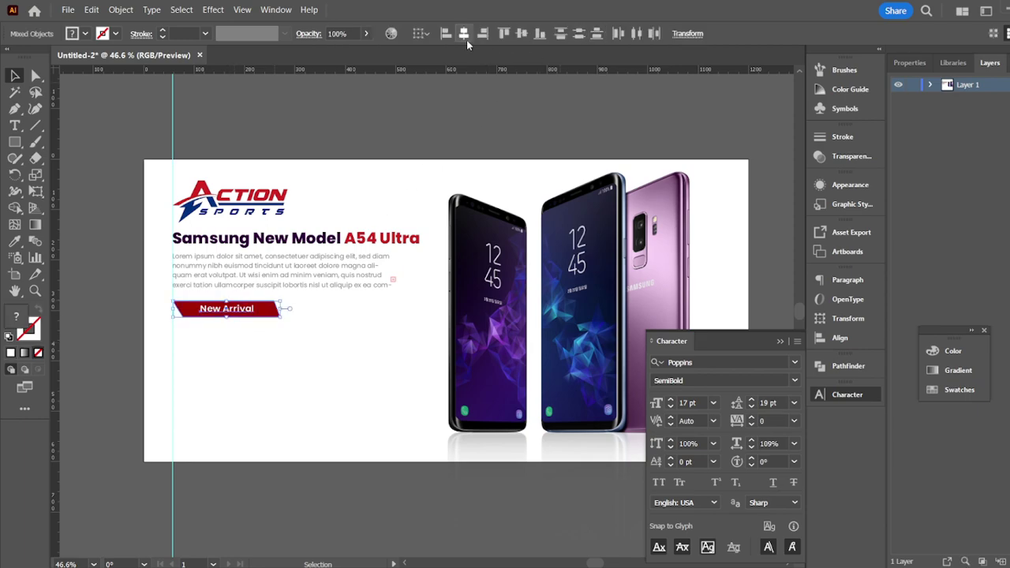
{"action": "left_click", "coordinate": [261, 375]}
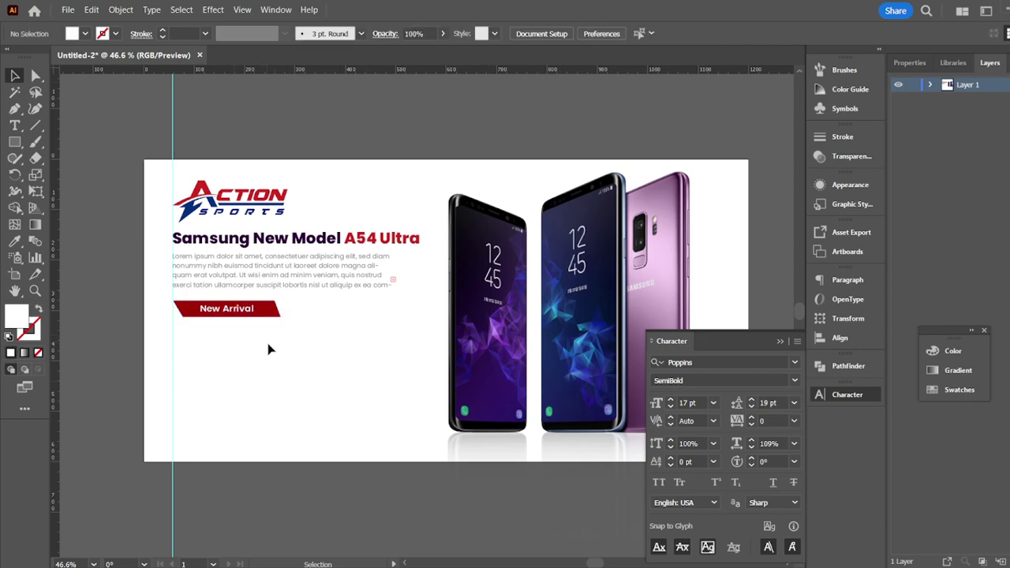
- Reset the "New Arrival" text's horizontal scale to 100%
{"action": "left_click", "coordinate": [244, 314]}
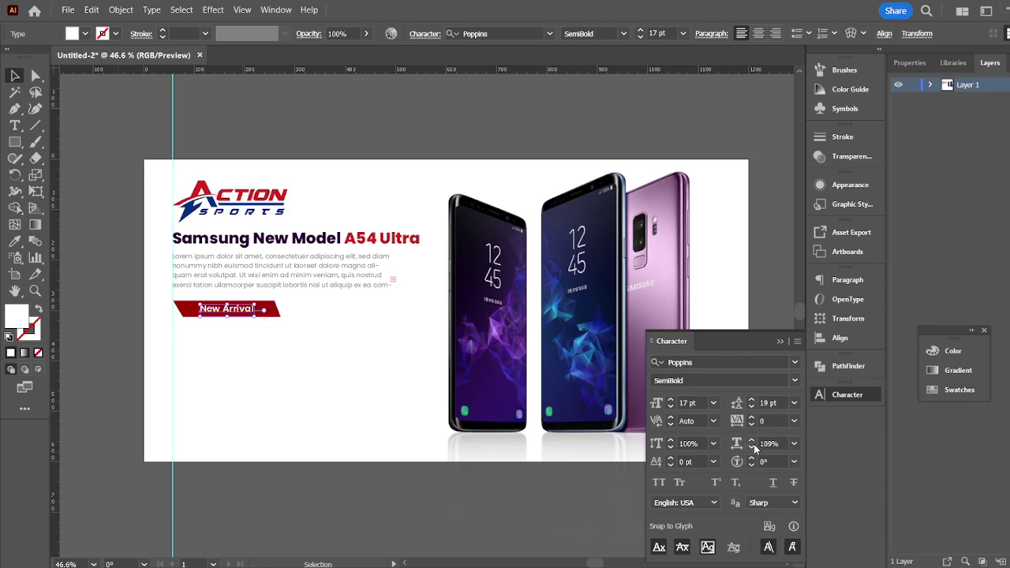
{"action": "left_click", "coordinate": [752, 447]}
{"action": "left_click", "coordinate": [753, 448]}
{"action": "left_click", "coordinate": [752, 447]}
{"action": "left_click", "coordinate": [752, 447]}
{"action": "left_click", "coordinate": [752, 448]}
{"action": "left_click", "coordinate": [753, 447]}
{"action": "left_click", "coordinate": [752, 448]}
{"action": "left_click", "coordinate": [753, 447]}
- Align the "New Arrival" text and the slanted red shape on their horizontal centres again
{"action": "left_click", "coordinate": [260, 364]}
{"action": "left_click_drag", "start_coordinate": [271, 360], "coordinate": [203, 310]}
{"action": "left_click", "coordinate": [467, 33]}
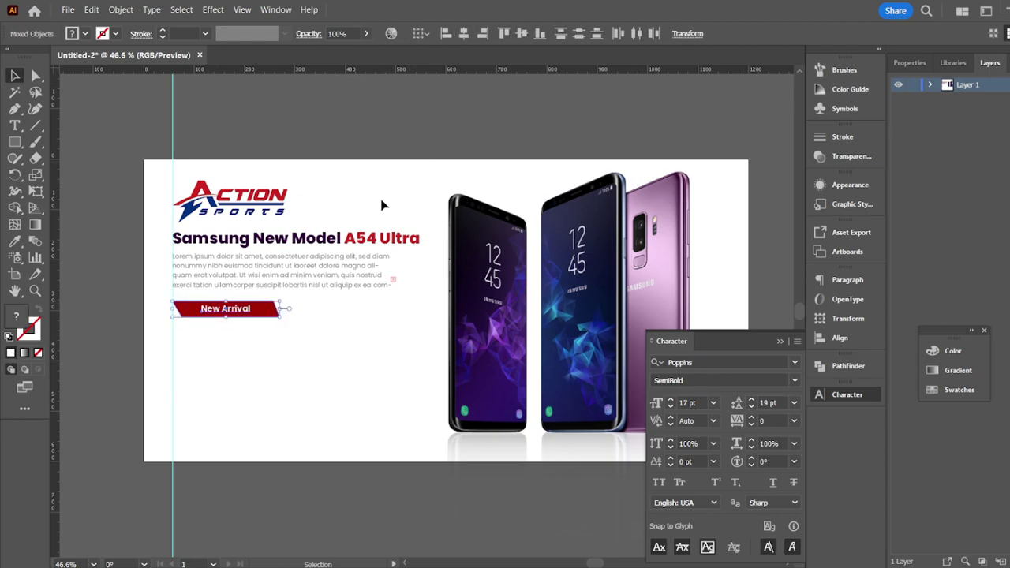
{"action": "left_click", "coordinate": [261, 393]}
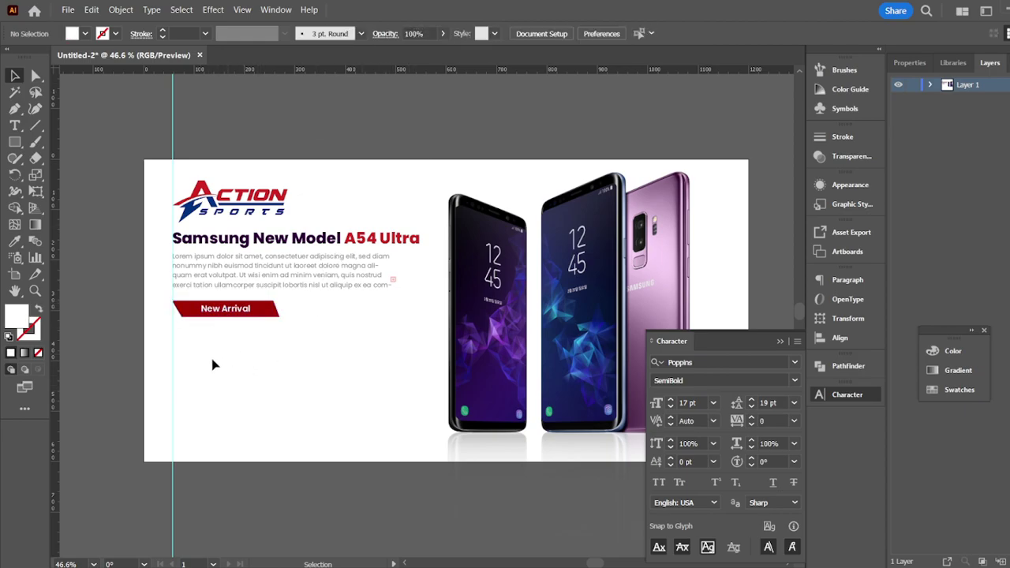
- Try slightly rotating and shortening the slanted red shape behind the "New Arrival" text
{"action": "left_click", "coordinate": [275, 312]}
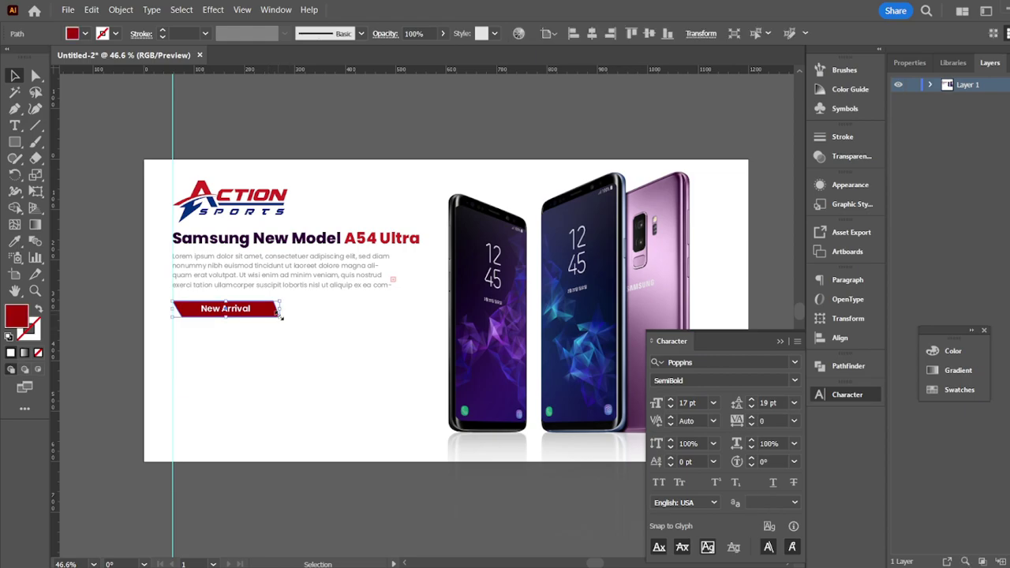
{"action": "left_click_drag", "start_coordinate": [282, 321], "coordinate": [281, 323]}
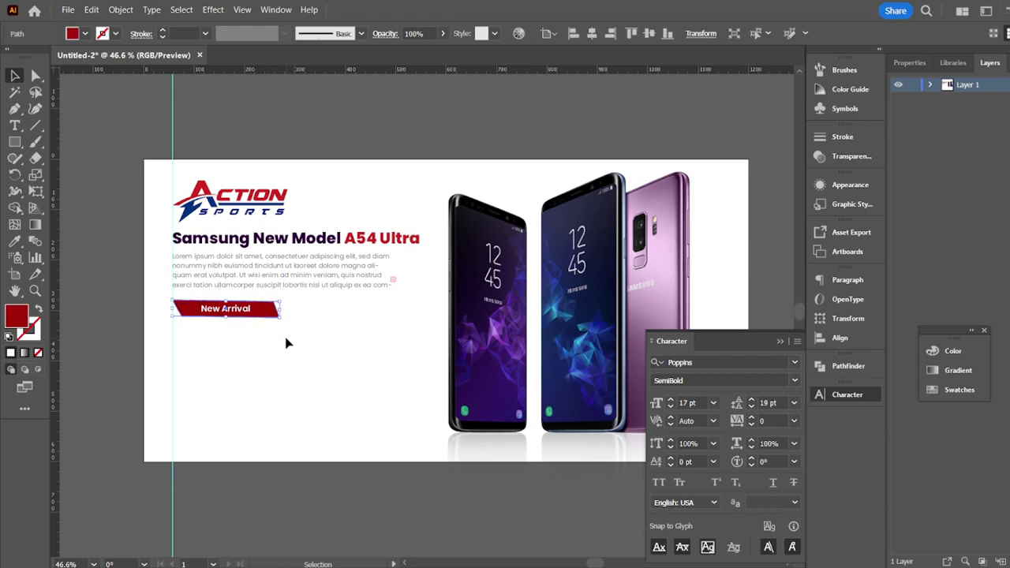
{"action": "left_click", "coordinate": [286, 343]}
{"action": "left_click", "coordinate": [276, 318]}
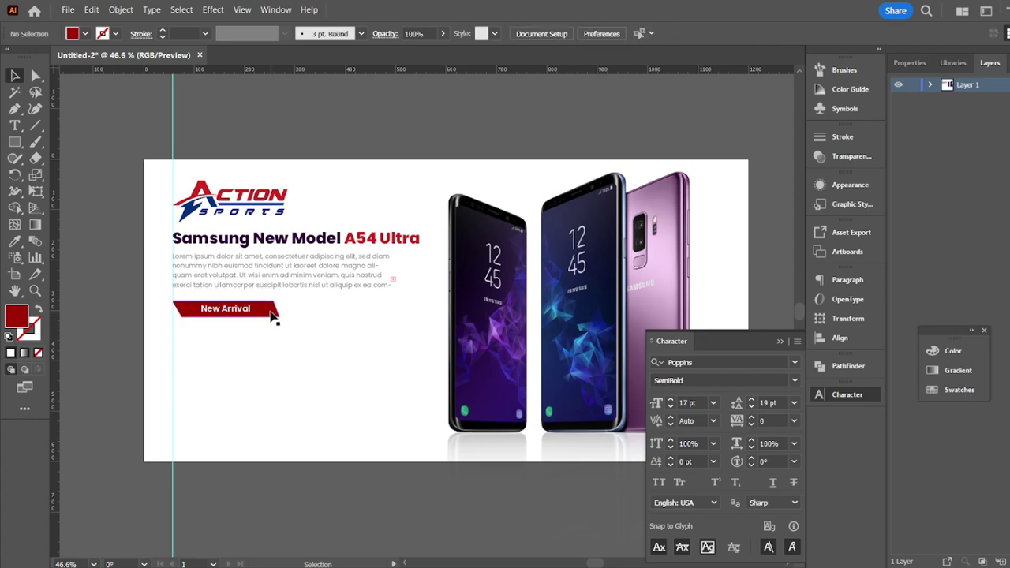
{"action": "mouse_move", "coordinate": [224, 319]}
{"action": "left_mouse_down"}
{"action": "mouse_move", "coordinate": [225, 348]}
{"action": "mouse_move", "coordinate": [225, 315]}
{"action": "left_mouse_up"}
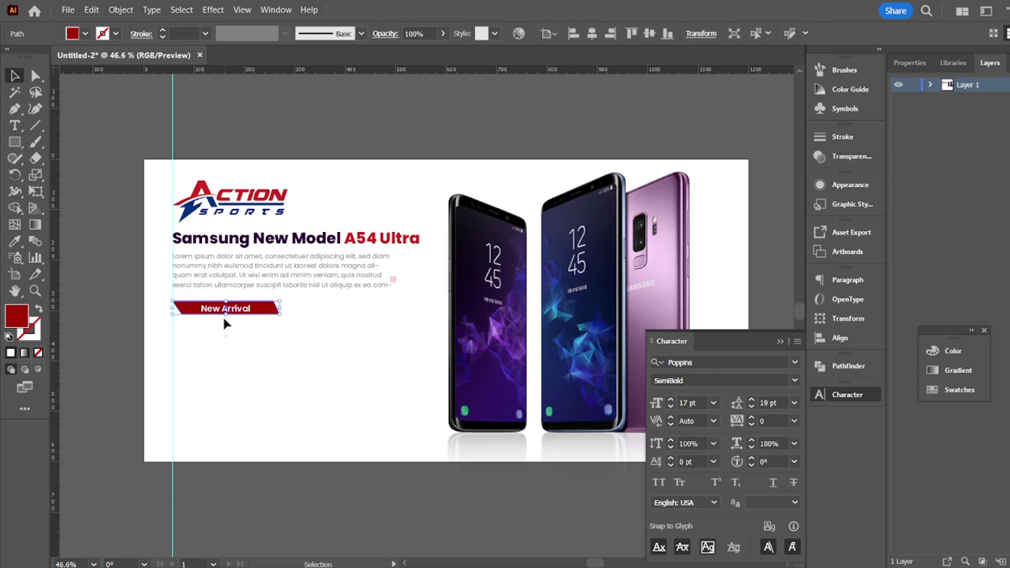
{"action": "left_click", "coordinate": [228, 321]}
{"action": "left_click", "coordinate": [227, 317]}
{"action": "left_click", "coordinate": [234, 317]}
{"action": "left_click_drag", "start_coordinate": [225, 317], "coordinate": [229, 305]}
- Align the "New Arrival" text and red shape on their vertical centres, and shift the text slightly down within the shape
{"action": "left_click", "coordinate": [275, 355]}
{"action": "left_click", "coordinate": [521, 33]}
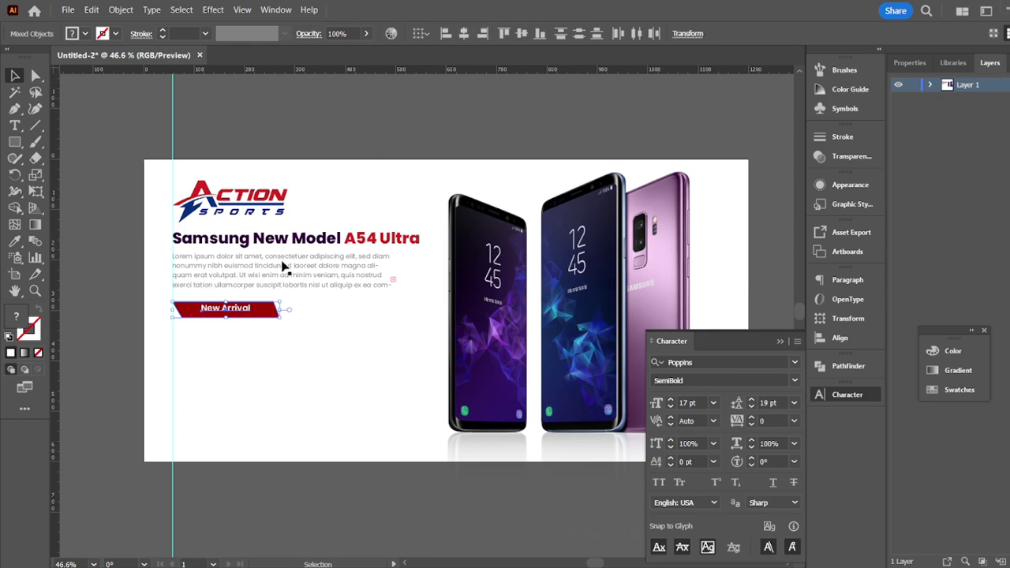
{"action": "left_click", "coordinate": [198, 374]}
{"action": "left_click", "coordinate": [244, 311]}
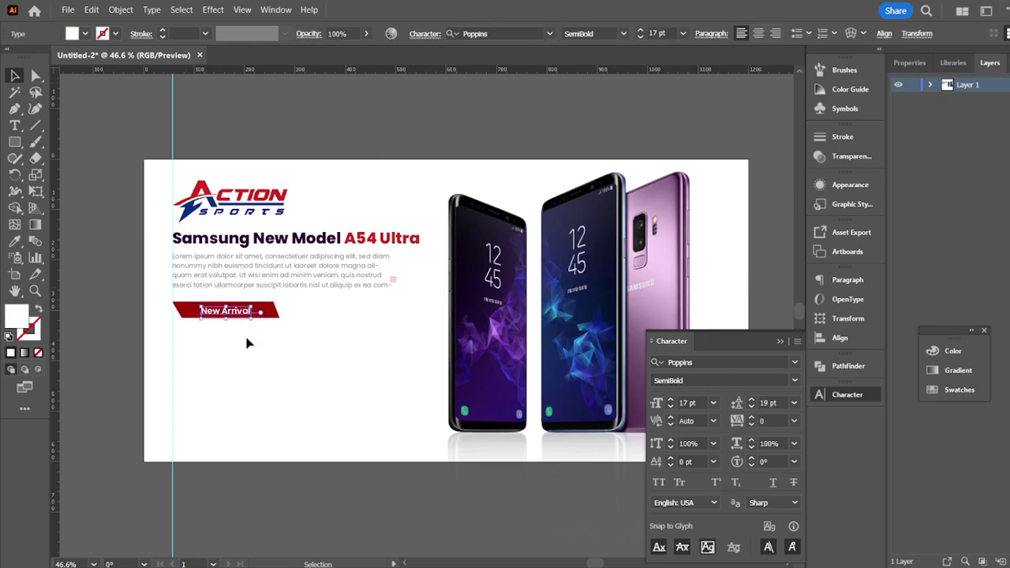
{"action": "left_click", "coordinate": [246, 336]}
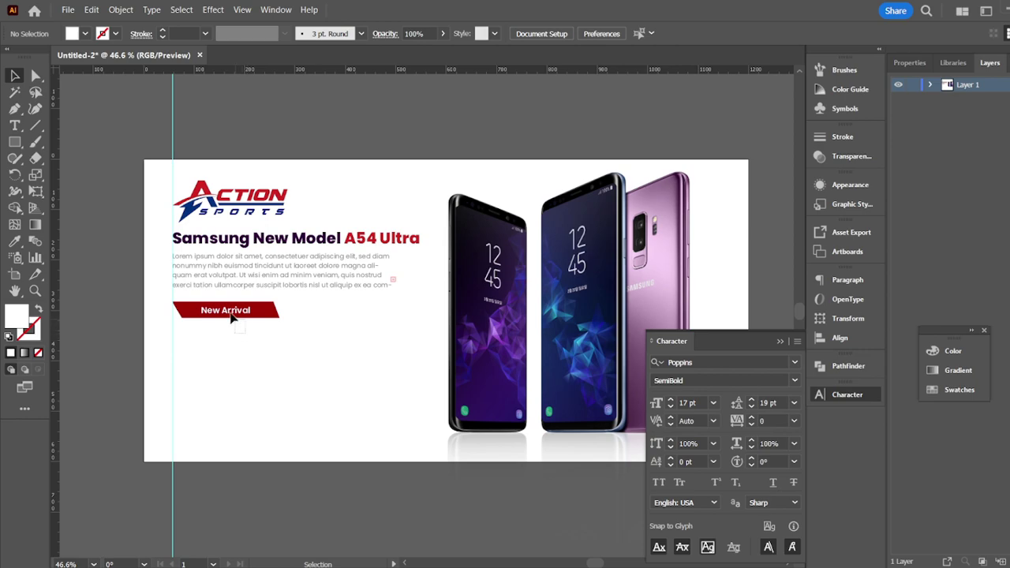
- Move the "New Arrival" text and its red shape together slightly up towards the description paragraph
{"action": "left_click", "coordinate": [235, 316]}
{"action": "left_click", "coordinate": [258, 347]}
{"action": "left_click_drag", "start_coordinate": [258, 353], "coordinate": [237, 312]}
{"action": "right_click", "coordinate": [252, 311]}
{"action": "left_click", "coordinate": [283, 457]}
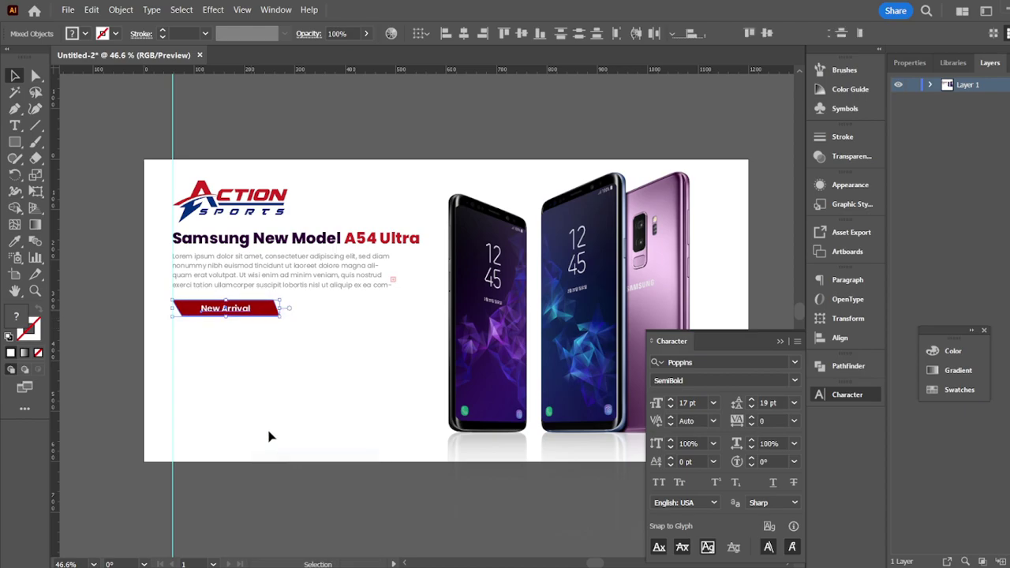
{"action": "left_click", "coordinate": [261, 411]}
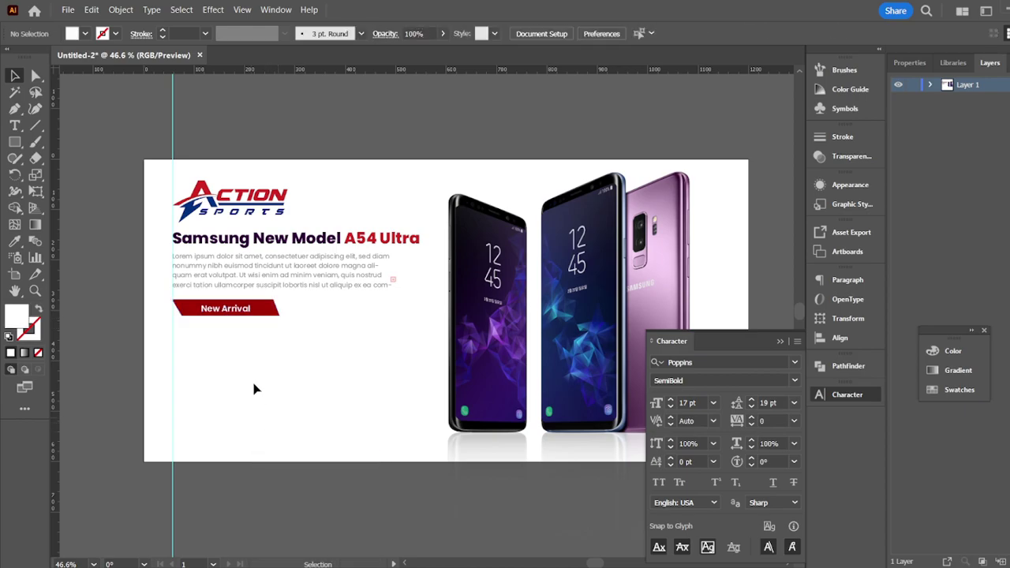
- Create three separate text objects above the artboard reading "Up TO", "50%" and "Off"
{"action": "left_click", "coordinate": [14, 126]}
{"action": "left_click", "coordinate": [317, 123]}
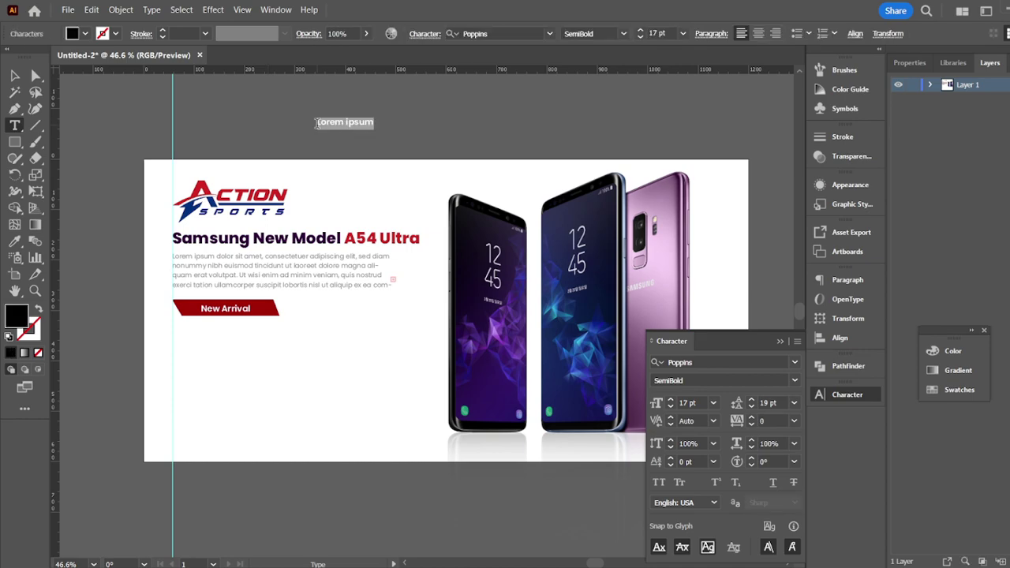
{"action": "key", "text": "BackSpace"}
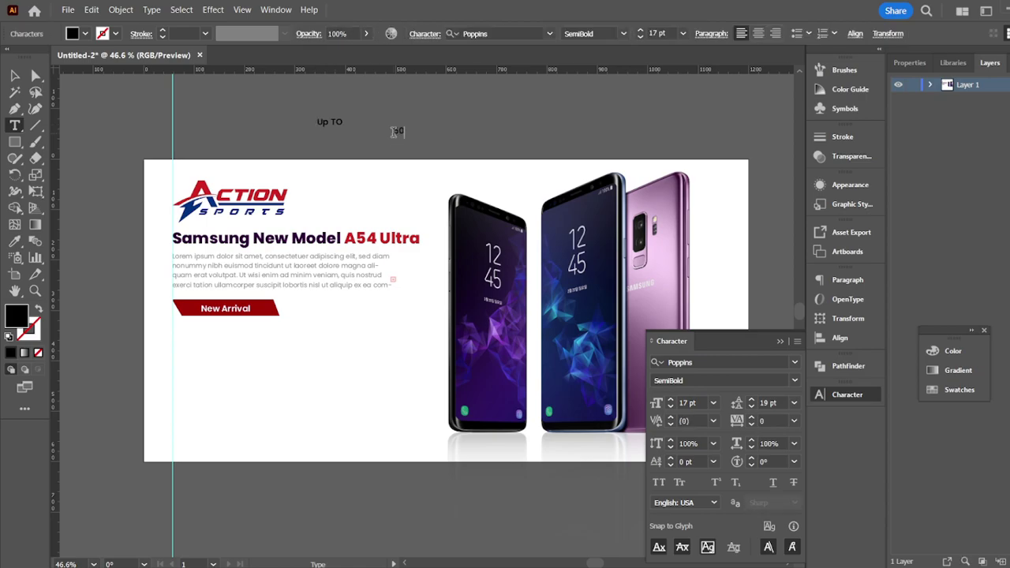
{"action": "left_click", "coordinate": [484, 144]}
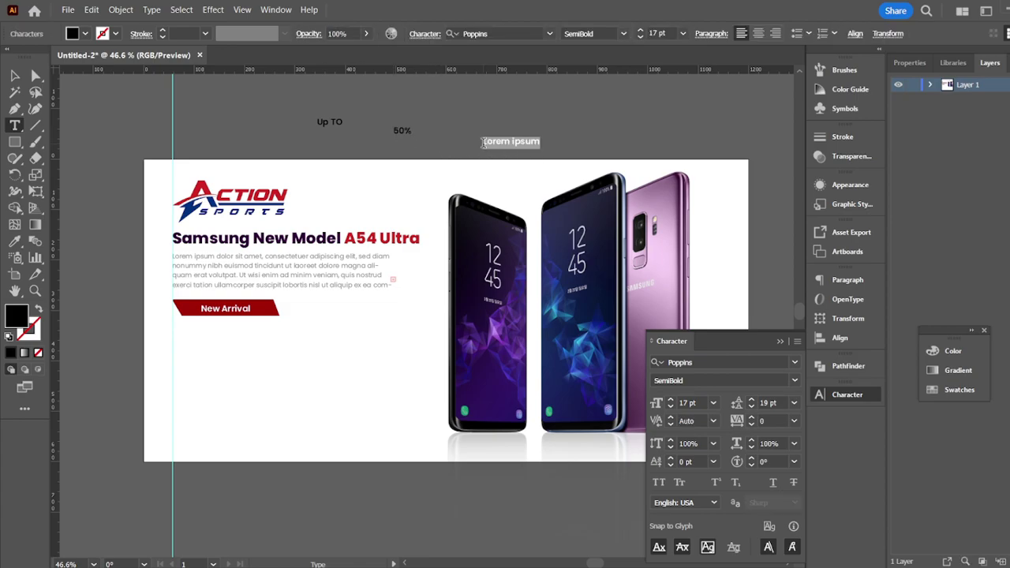
{"action": "key", "text": "BackSpace"}
{"action": "left_click", "coordinate": [15, 75]}
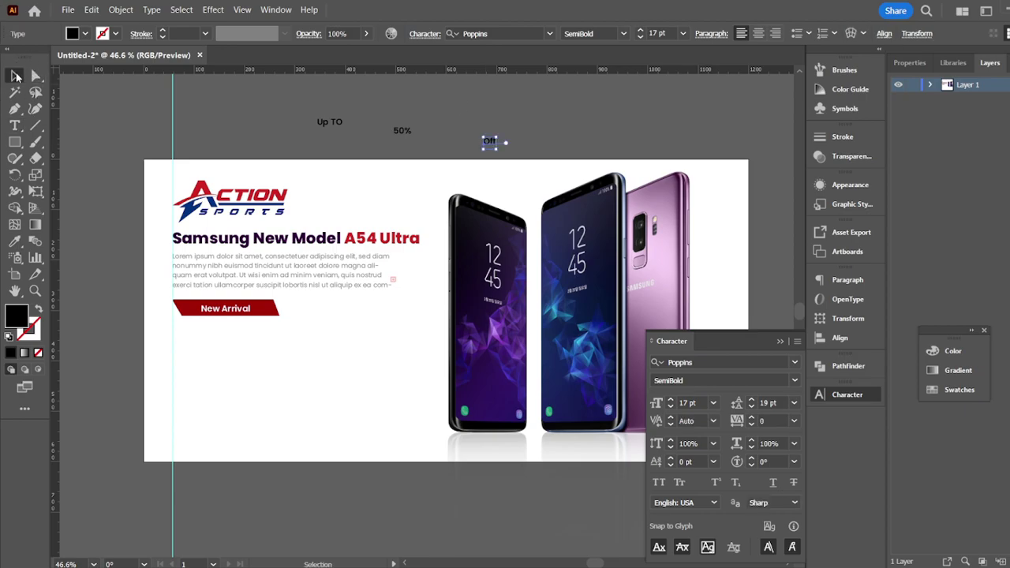
- Place the "Up TO" text on the vertical guide below the red label and recolour it with the canvas's dark grey
{"action": "left_click_drag", "start_coordinate": [333, 131], "coordinate": [195, 350]}
{"action": "left_click", "coordinate": [199, 365]}
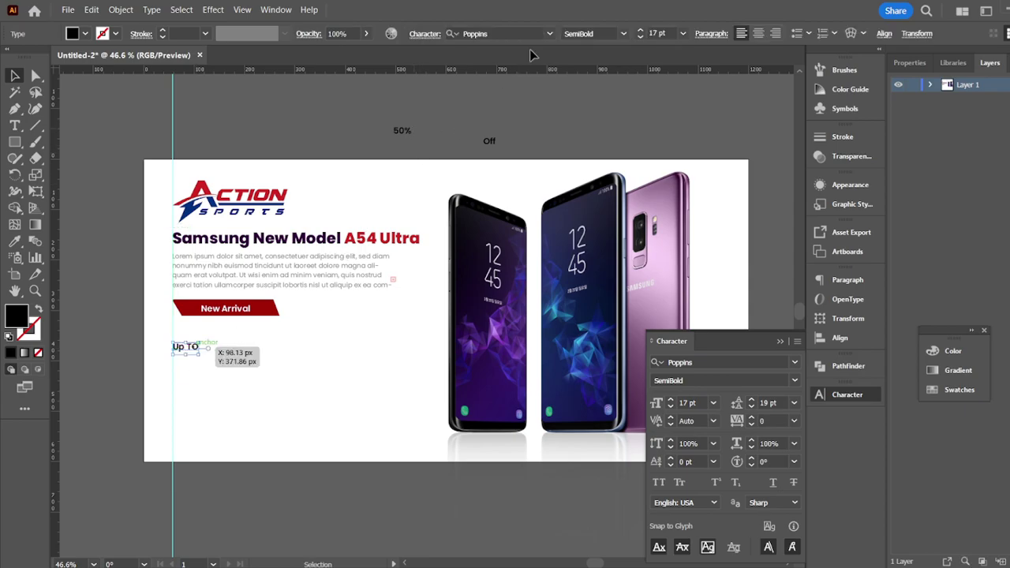
{"action": "left_click", "coordinate": [14, 240]}
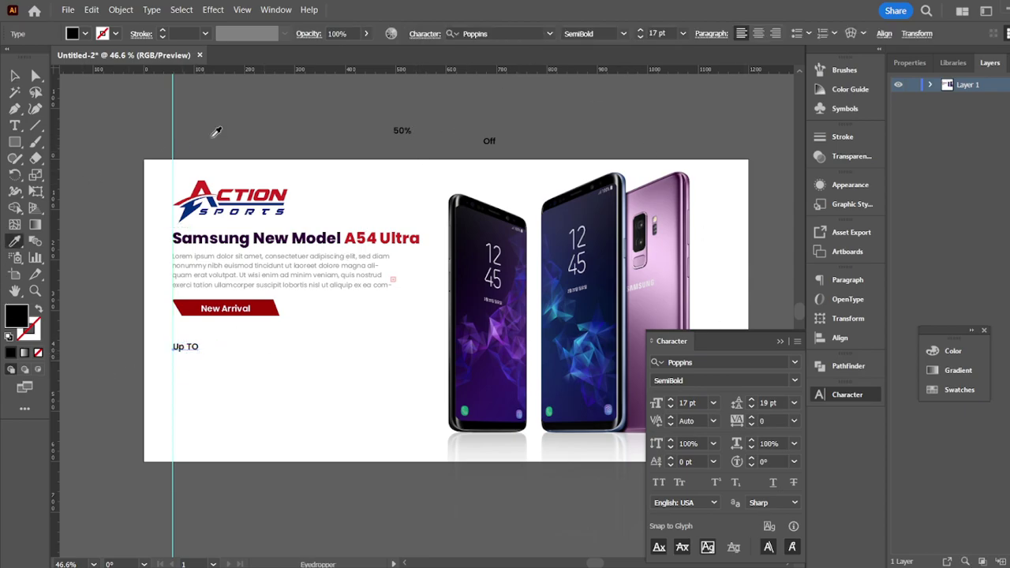
{"action": "left_click", "coordinate": [269, 118]}
{"action": "left_click", "coordinate": [14, 75]}
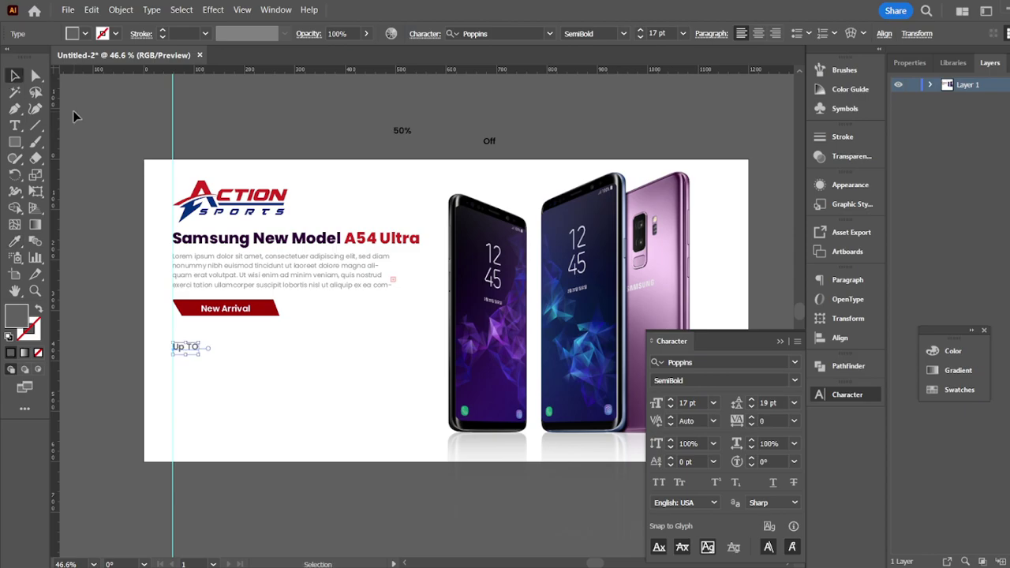
{"action": "left_click", "coordinate": [73, 117]}
- Place the "50%" text directly below "Up TO" on the guide and set it to Poppins Bold Italic
{"action": "left_click_drag", "start_coordinate": [407, 136], "coordinate": [191, 366]}
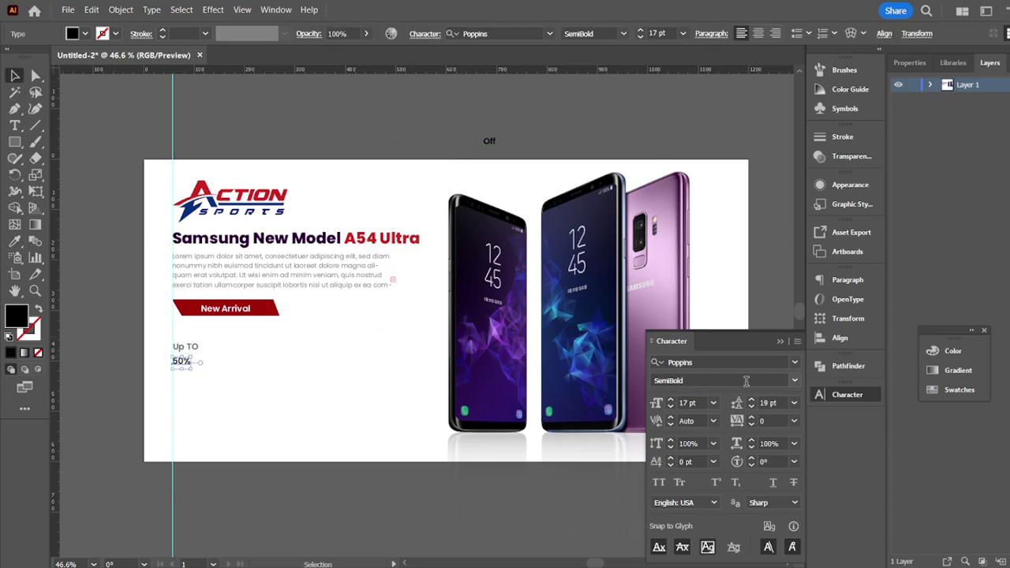
{"action": "left_click", "coordinate": [794, 384]}
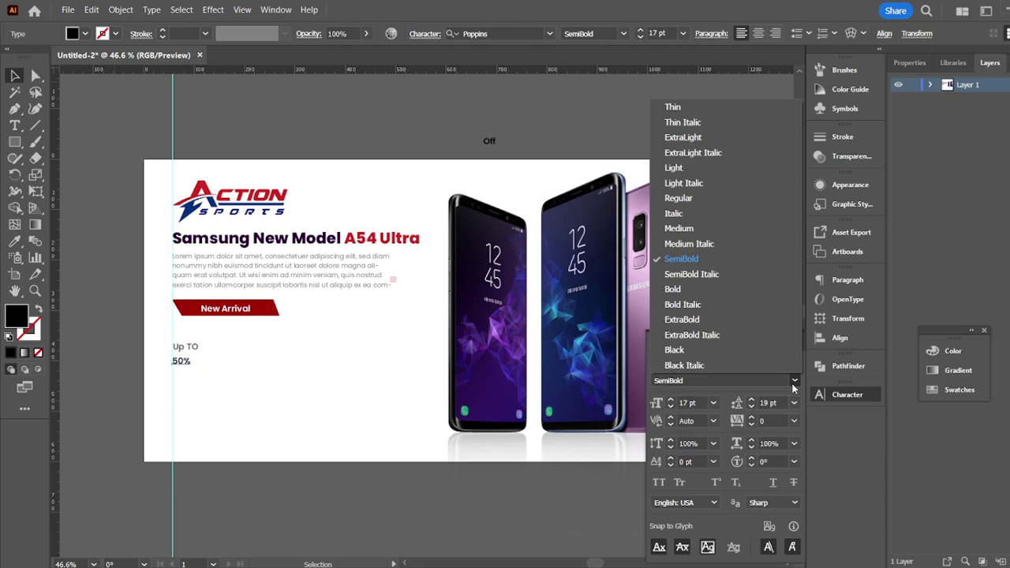
{"action": "left_click", "coordinate": [752, 308]}
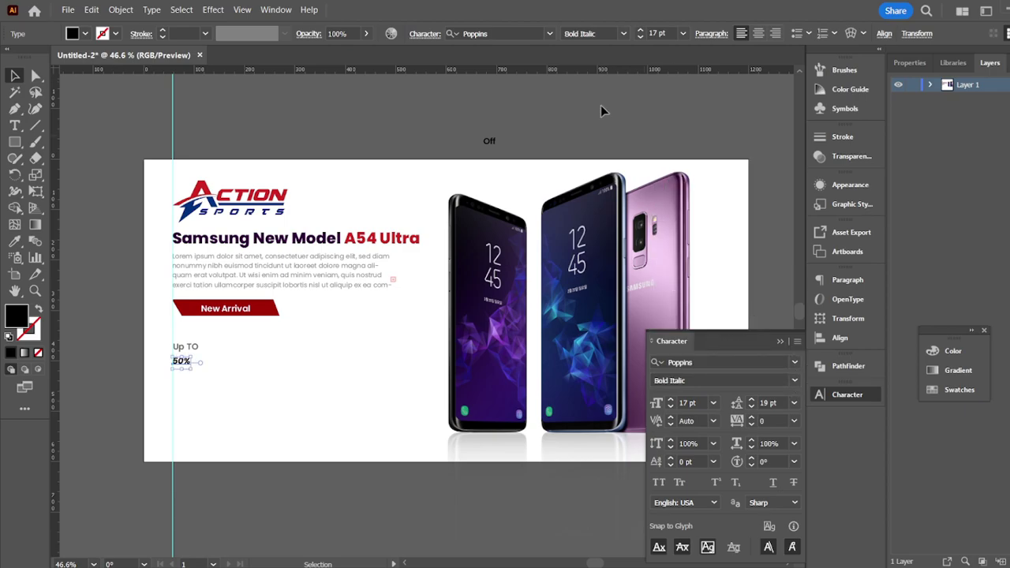
- Enlarge the "50%" text to 46 pt and shift it down to clear the "Up TO" line
{"action": "scroll", "coordinate": [641, 33], "scroll_direction": "up", "scroll_amount": 12}
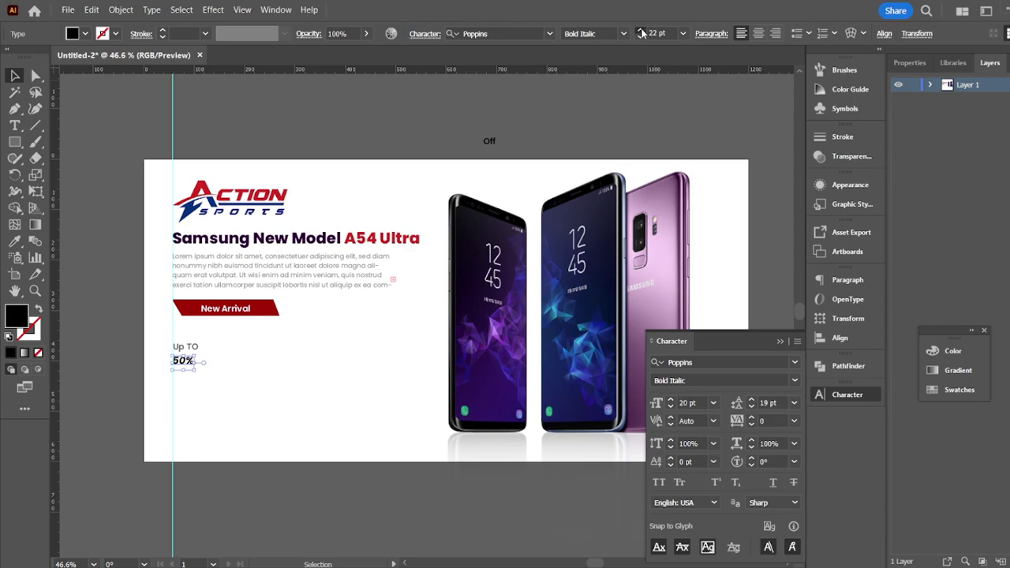
{"action": "scroll", "coordinate": [641, 33], "scroll_direction": "up", "scroll_amount": 6}
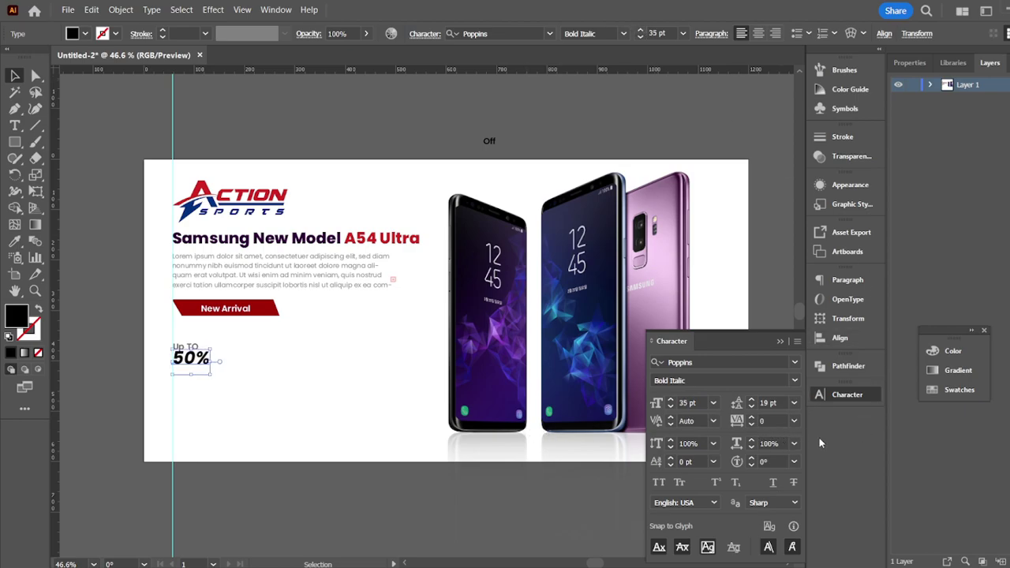
{"action": "left_click_drag", "start_coordinate": [195, 370], "coordinate": [195, 371]}
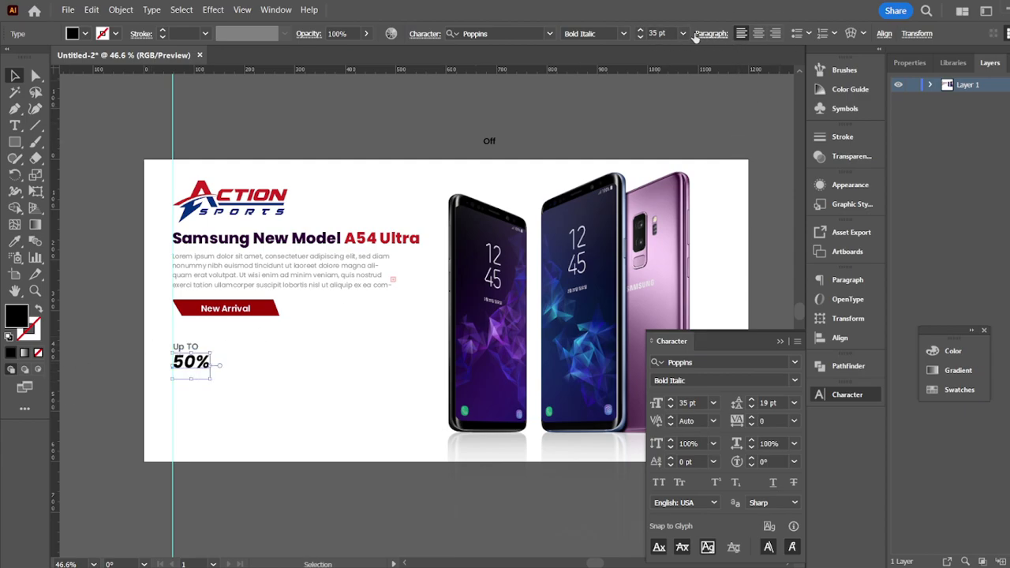
{"action": "scroll", "coordinate": [641, 33], "scroll_direction": "up", "scroll_amount": 3}
{"action": "scroll", "coordinate": [641, 33], "scroll_direction": "up", "scroll_amount": 8}
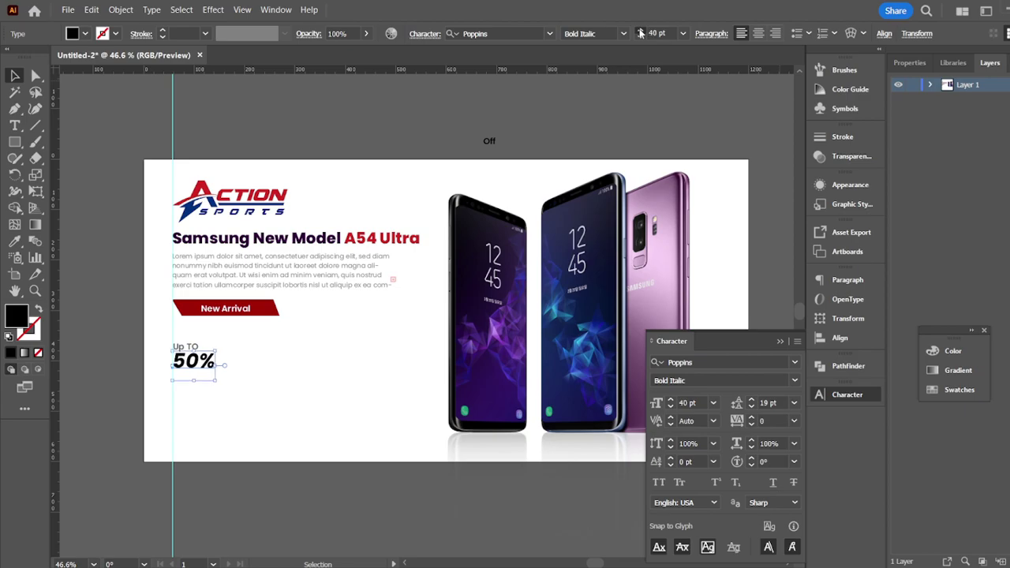
{"action": "left_click_drag", "start_coordinate": [199, 375], "coordinate": [201, 385]}
{"action": "left_click", "coordinate": [304, 152]}
- Set the "Up TO" text size to 16 pt
{"action": "left_click", "coordinate": [185, 349]}
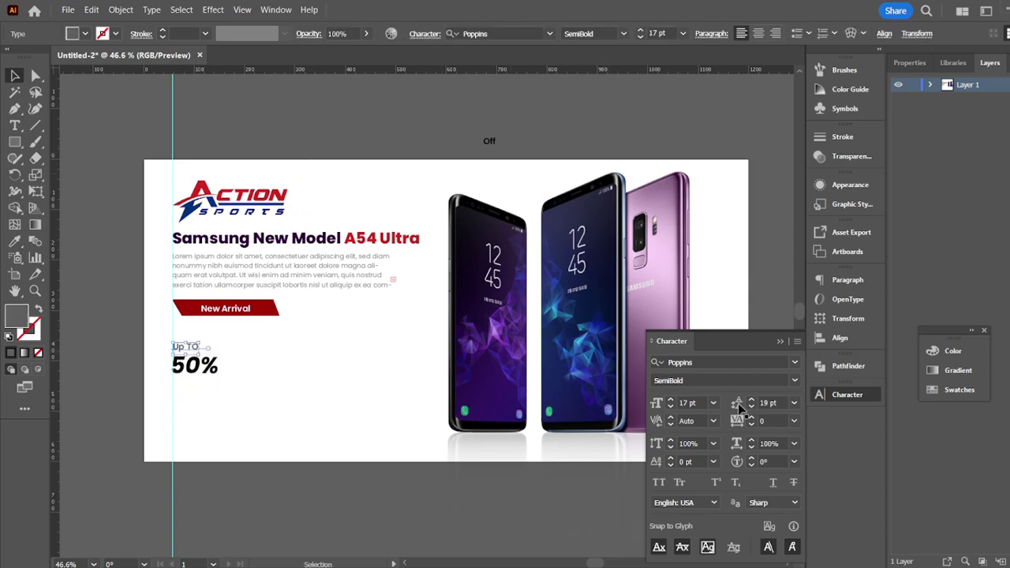
{"action": "left_click", "coordinate": [670, 400]}
{"action": "left_click", "coordinate": [670, 399]}
{"action": "left_click", "coordinate": [670, 406]}
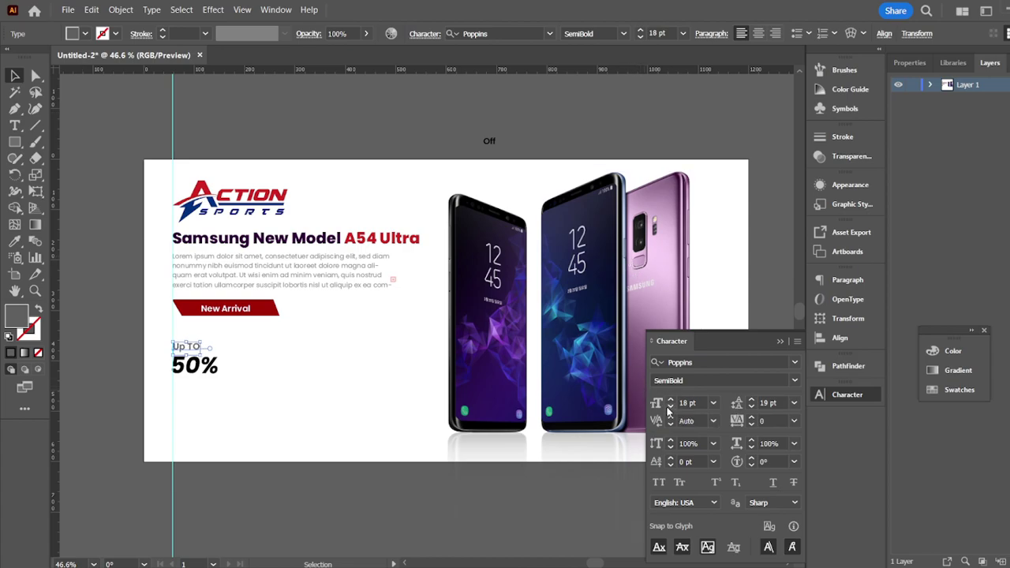
{"action": "left_click", "coordinate": [626, 99]}
{"action": "left_click", "coordinate": [187, 348]}
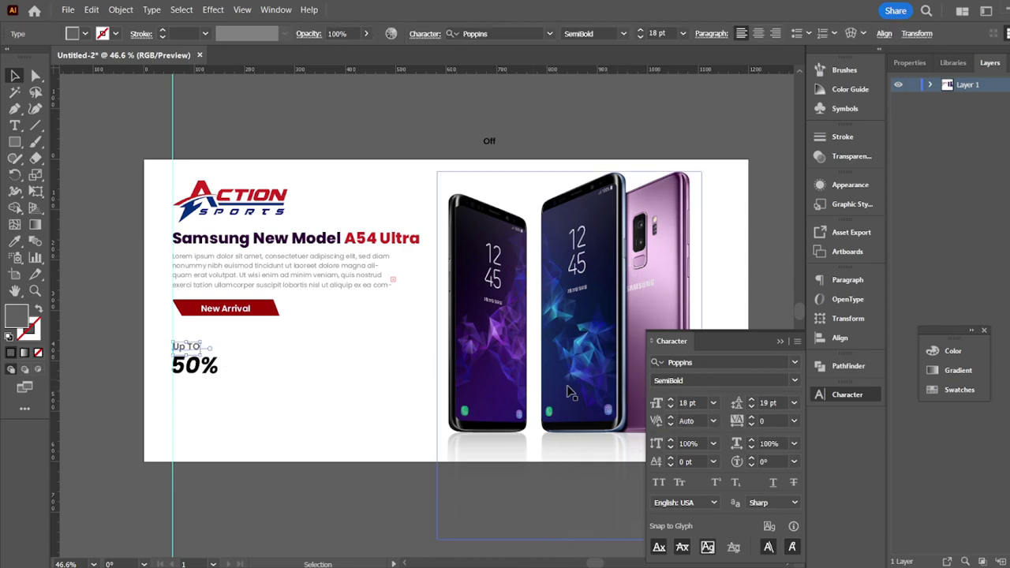
{"action": "left_click", "coordinate": [670, 406]}
{"action": "left_click", "coordinate": [670, 407]}
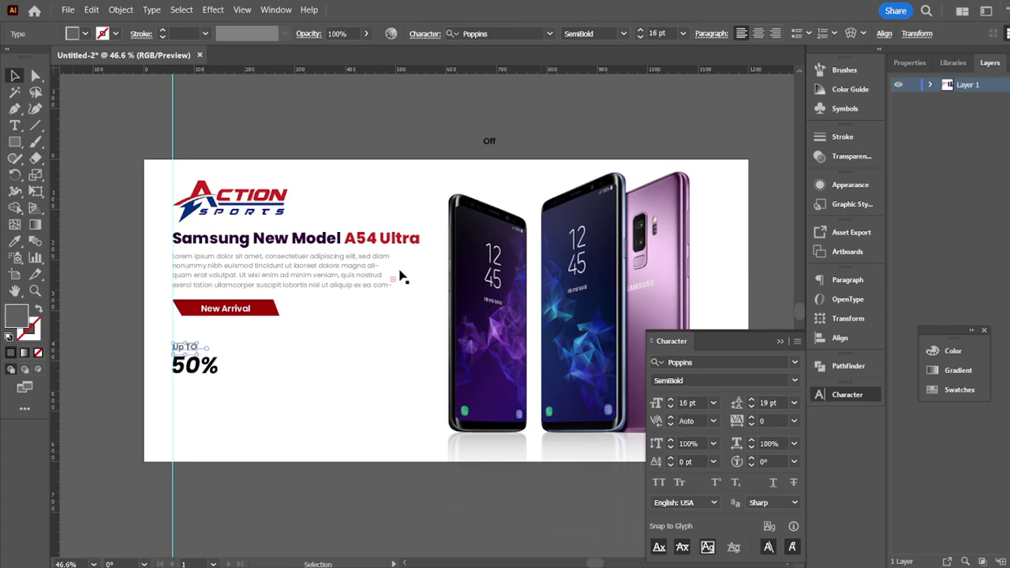
{"action": "left_click", "coordinate": [353, 120]}
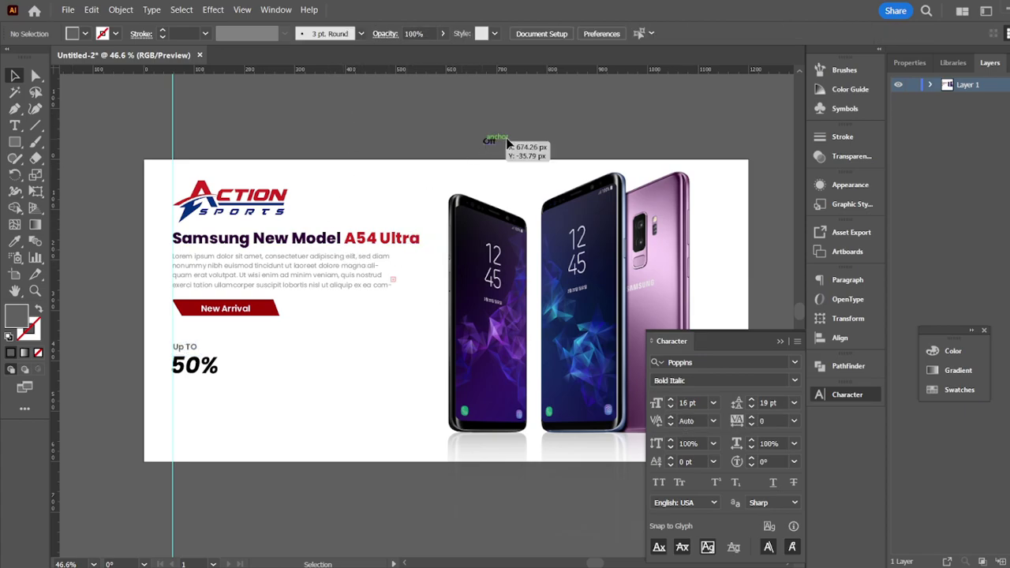
- Place the "Off" text below "50%" on the guide and copy the "Up TO" text's grey 16 pt formatting onto it
{"action": "left_click_drag", "start_coordinate": [496, 143], "coordinate": [290, 348]}
{"action": "left_click_drag", "start_coordinate": [191, 391], "coordinate": [184, 385]}
{"action": "left_click", "coordinate": [13, 241]}
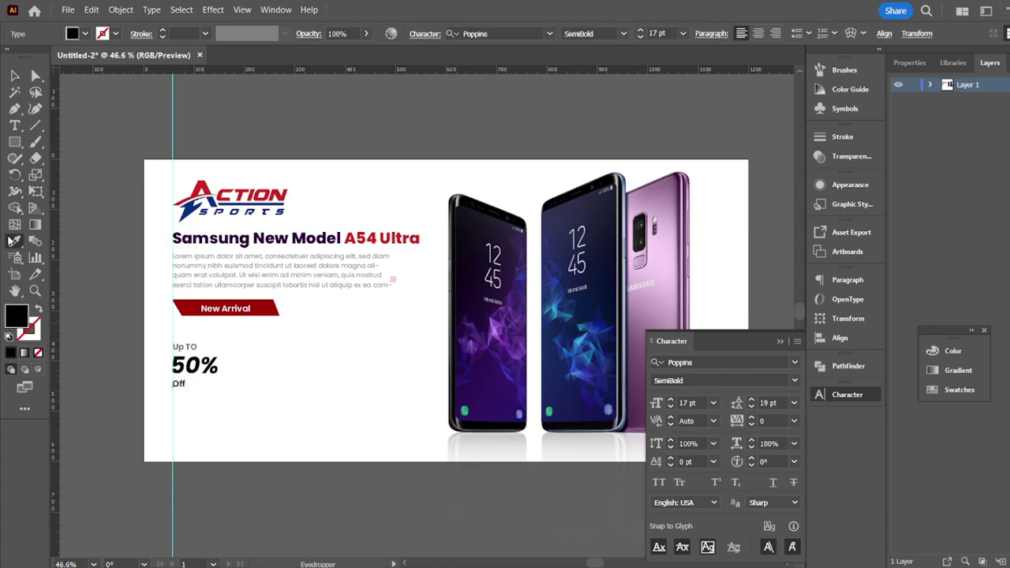
{"action": "left_click", "coordinate": [195, 347]}
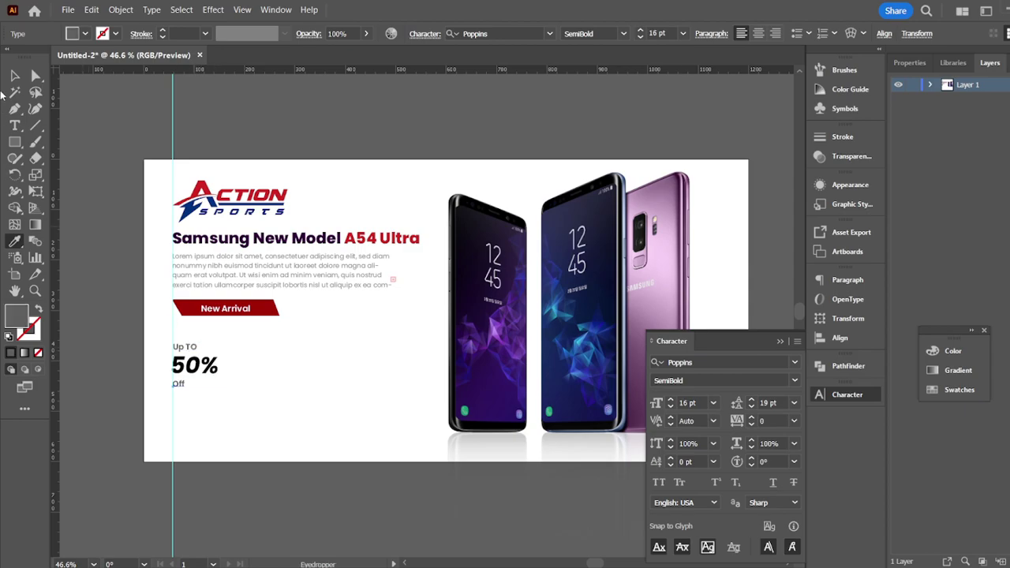
{"action": "left_click", "coordinate": [13, 75]}
{"action": "left_click", "coordinate": [167, 342]}
- Set the "50%" text to the Poppins ExtraBold Italic style
{"action": "left_click", "coordinate": [208, 377]}
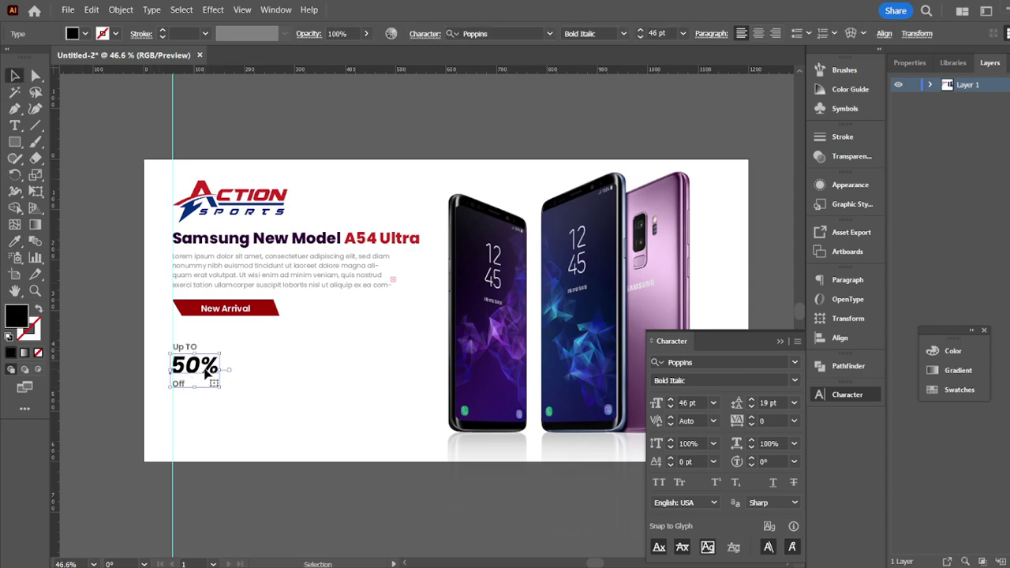
{"action": "left_click", "coordinate": [624, 34]}
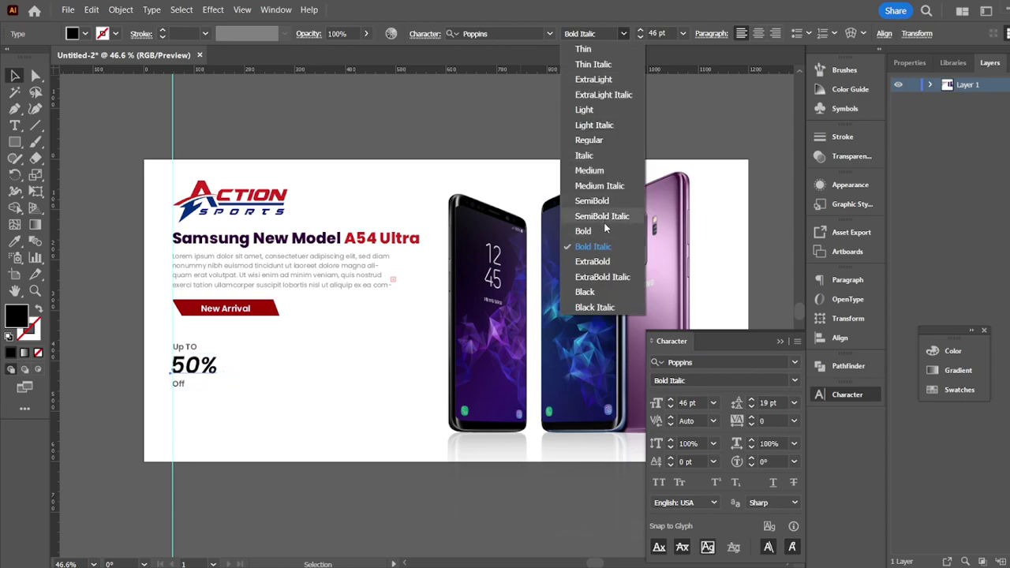
{"action": "left_click", "coordinate": [603, 277]}
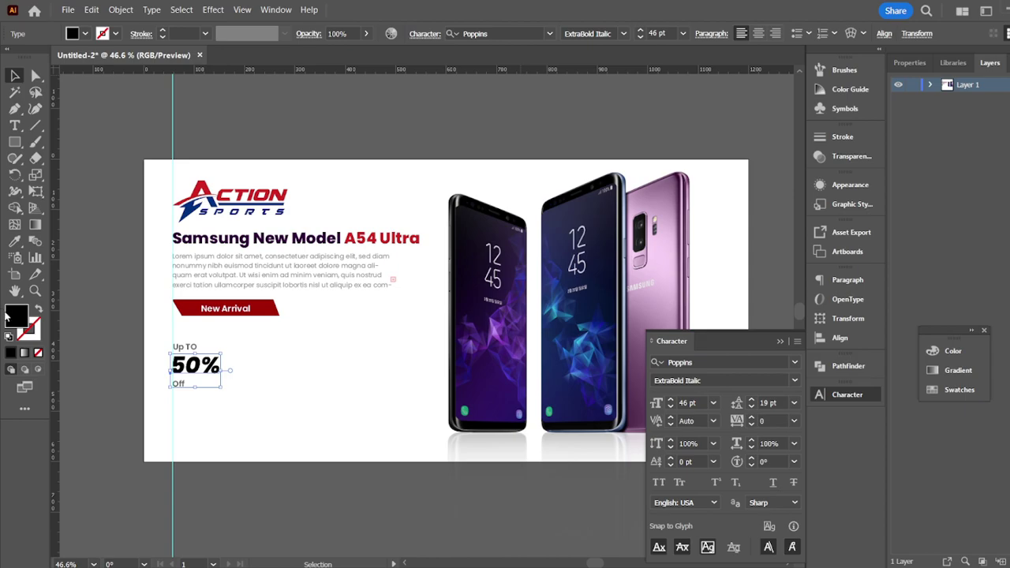
- Recolor the "50%" text with a bright red fill
{"action": "double_click", "coordinate": [11, 318]}
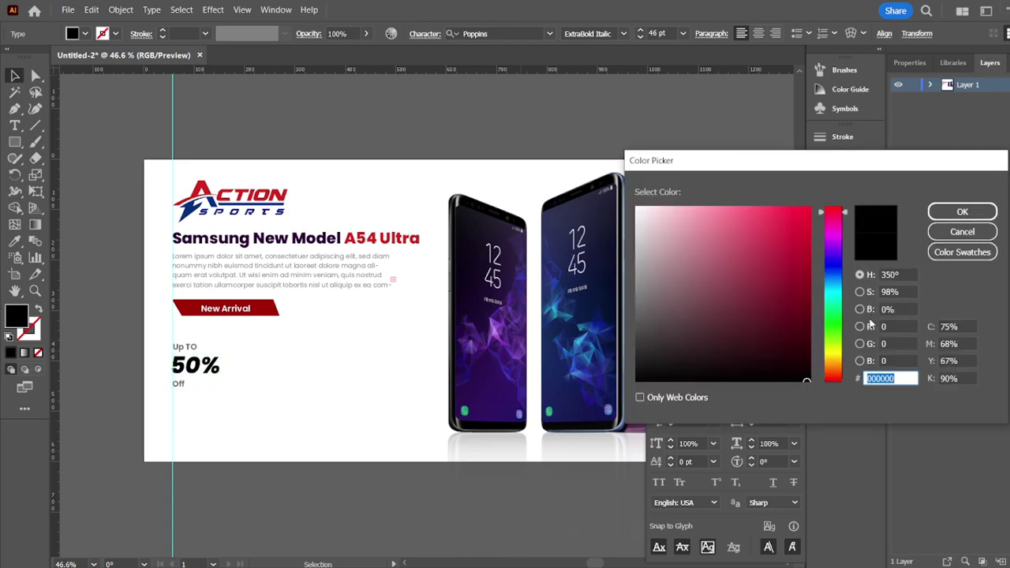
{"action": "left_click", "coordinate": [833, 378]}
{"action": "left_click", "coordinate": [809, 208]}
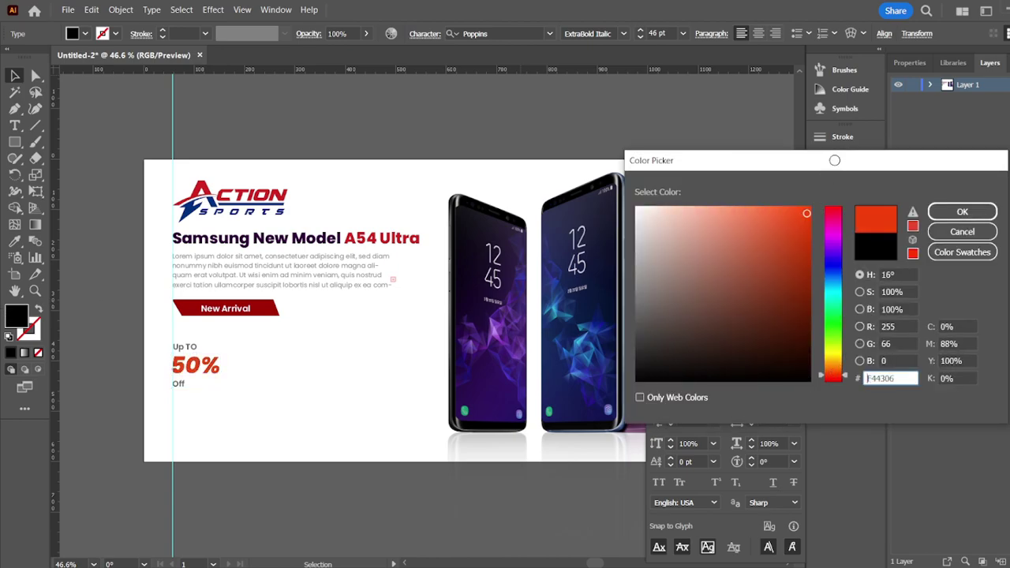
{"action": "left_click_drag", "start_coordinate": [834, 376], "coordinate": [833, 379]}
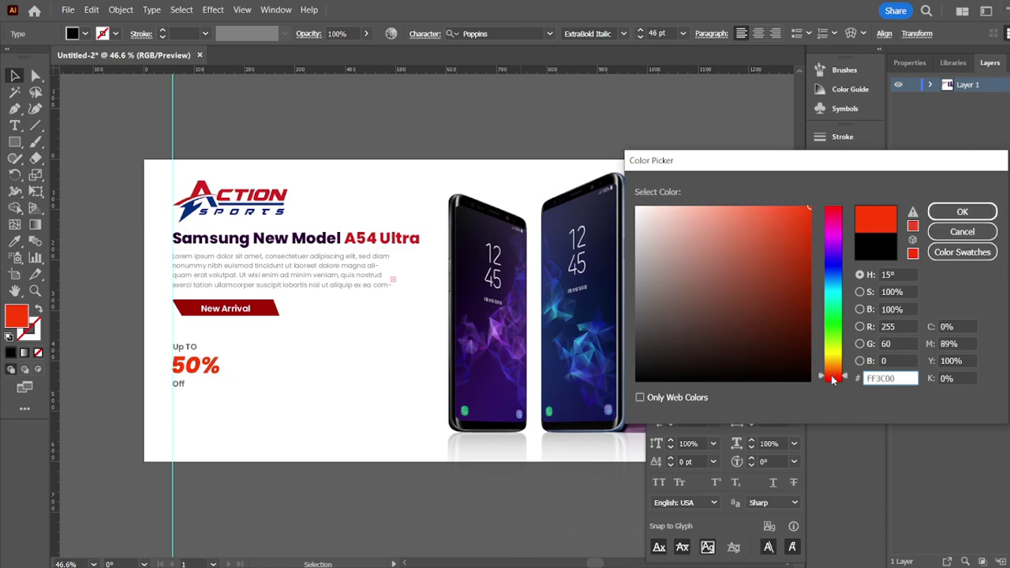
{"action": "left_click", "coordinate": [963, 211]}
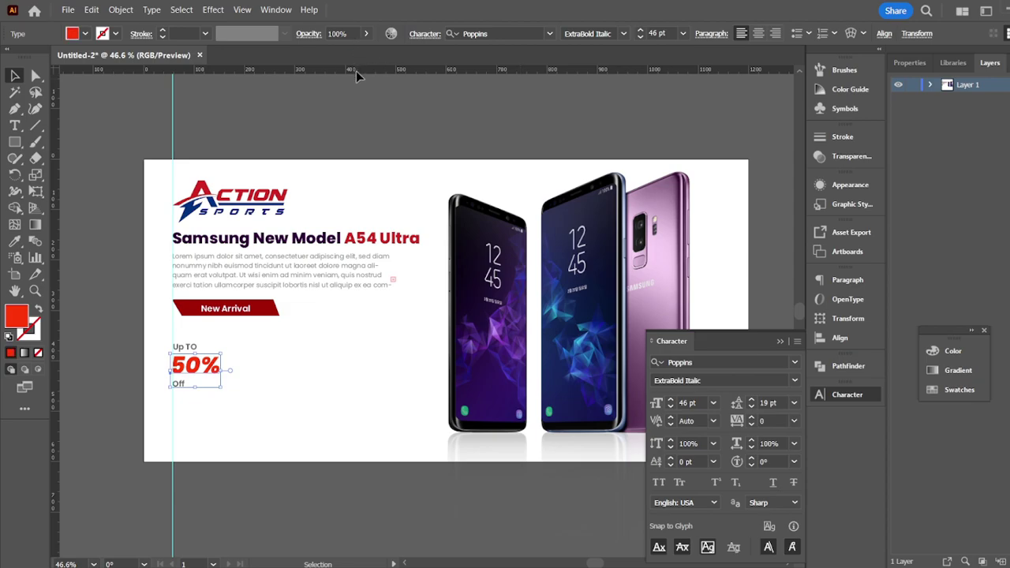
{"action": "left_click", "coordinate": [203, 405]}
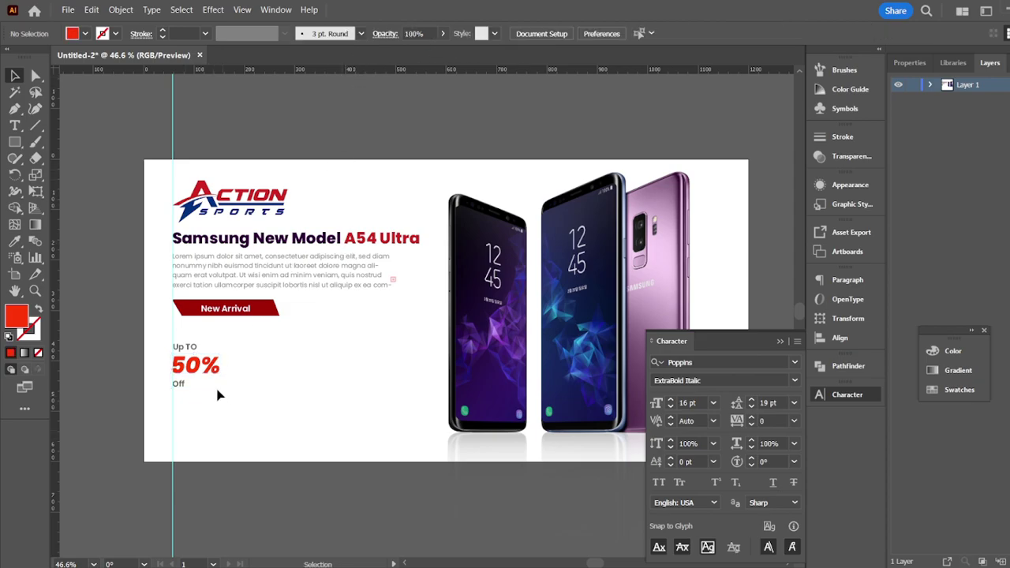
- Nudge the offer texts slightly right and down, and shift the headline, description and "New Arrival" label down a little
{"action": "left_click_drag", "start_coordinate": [169, 338], "coordinate": [207, 372]}
{"action": "left_click", "coordinate": [227, 499]}
{"action": "left_click_drag", "start_coordinate": [338, 361], "coordinate": [228, 241]}
{"action": "key", "text": "Down"}
{"action": "key", "text": "Down"}
{"action": "key", "text": "Down"}
{"action": "key", "text": "Down"}
{"action": "key", "text": "Down"}
{"action": "key", "text": "Down"}
{"action": "key", "text": "Down"}
{"action": "key", "text": "Down"}
{"action": "key", "text": "Down"}
{"action": "key", "text": "Down"}
{"action": "key", "text": "Down"}
{"action": "left_click", "coordinate": [251, 229]}
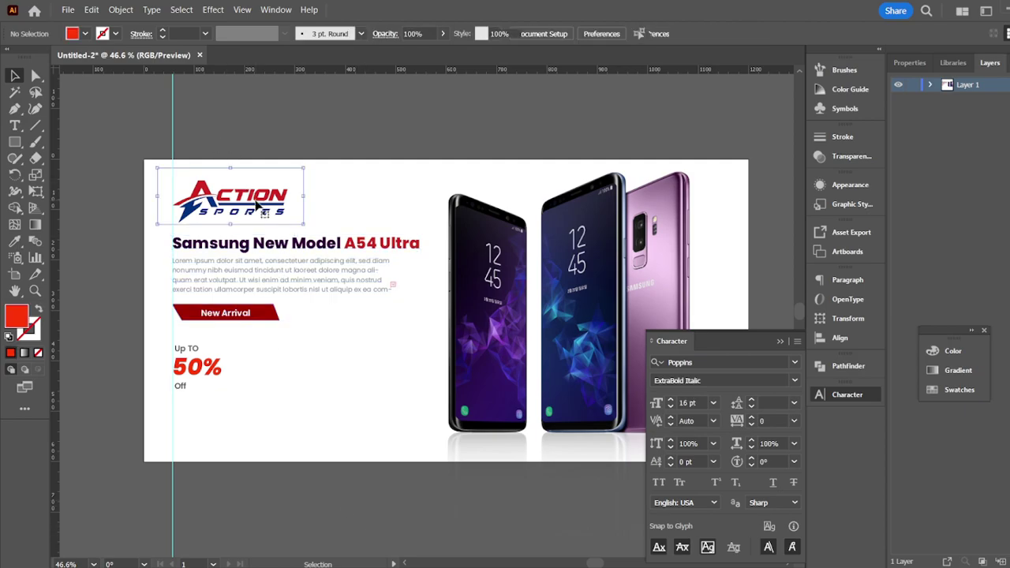
- Nudge the Action Sports logo down closer to the headline
{"action": "left_click", "coordinate": [256, 203]}
{"action": "key", "text": "Down"}
{"action": "key", "text": "Down"}
{"action": "key", "text": "Down"}
{"action": "key", "text": "Down"}
{"action": "key", "text": "Down"}
{"action": "key", "text": "Down"}
{"action": "key", "text": "Down"}
{"action": "key", "text": "Down"}
{"action": "key", "text": "Down"}
{"action": "key", "text": "Down"}
{"action": "key", "text": "Down"}
{"action": "key", "text": "Down"}
{"action": "key", "text": "Down"}
{"action": "key", "text": "Down"}
{"action": "key", "text": "Down"}
{"action": "key", "text": "Down"}
{"action": "key", "text": "Down"}
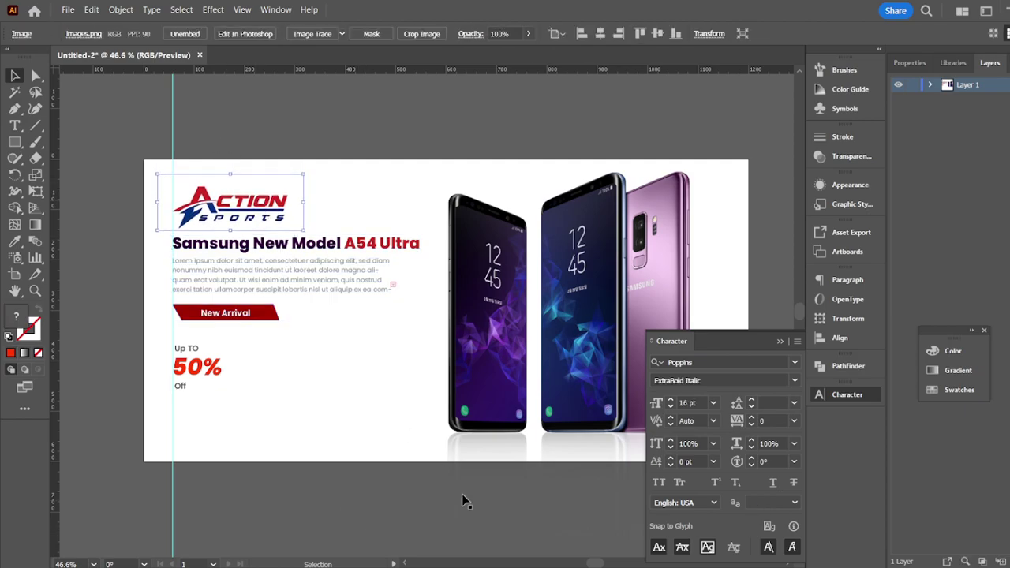
{"action": "left_click", "coordinate": [414, 503]}
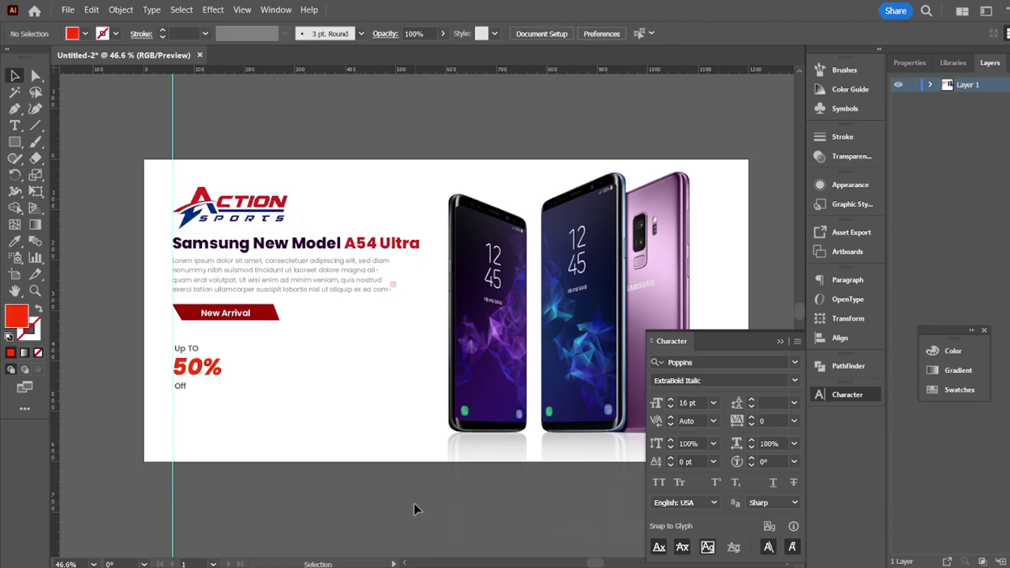
- Collapse the character settings and hide every object inside Layer 1 to leave an empty artboard
{"action": "left_click", "coordinate": [782, 341]}
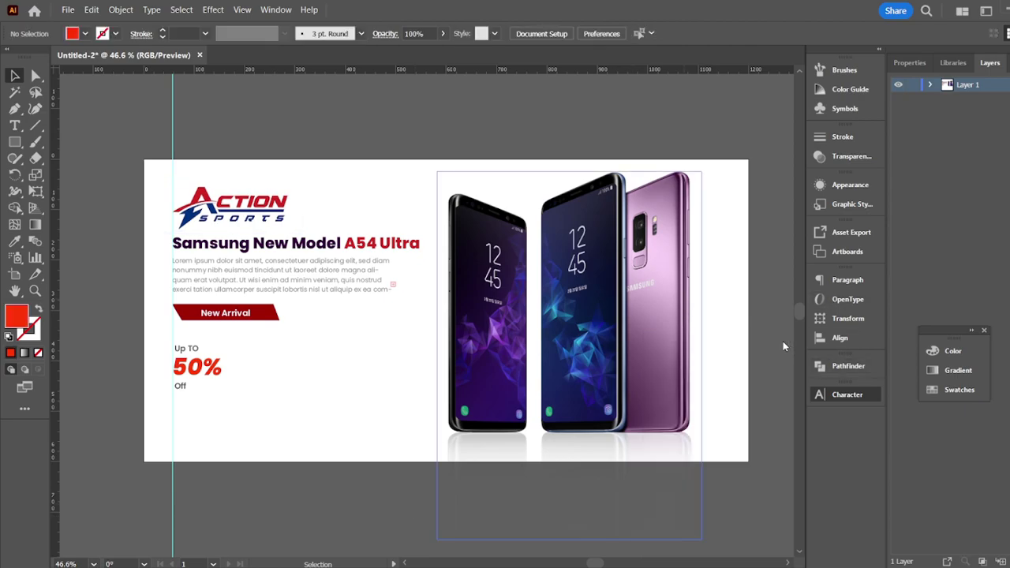
{"action": "left_click", "coordinate": [931, 84]}
{"action": "left_click_drag", "start_coordinate": [898, 215], "coordinate": [899, 99]}
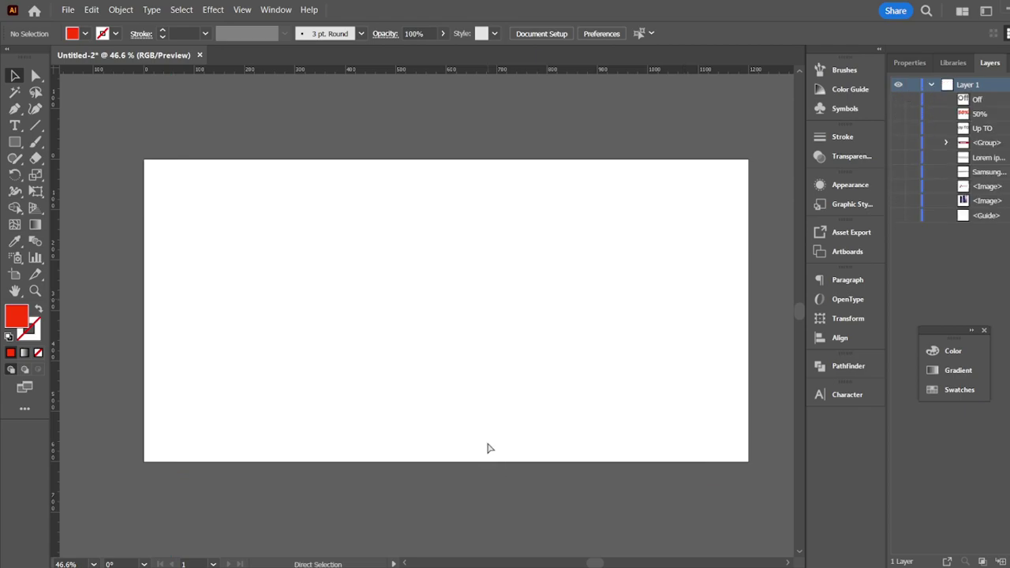
- Paste the yellow-orange powder splash image into the document
{"action": "key", "text": "ctrl+v"}
{"action": "key", "text": "z"}
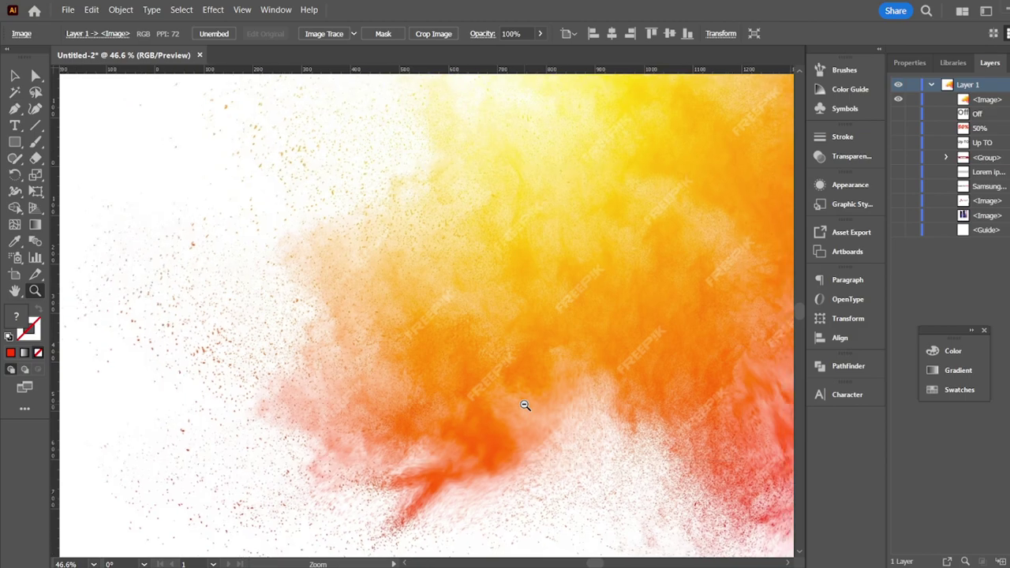
{"action": "left_click", "coordinate": [525, 405], "text": "alt"}
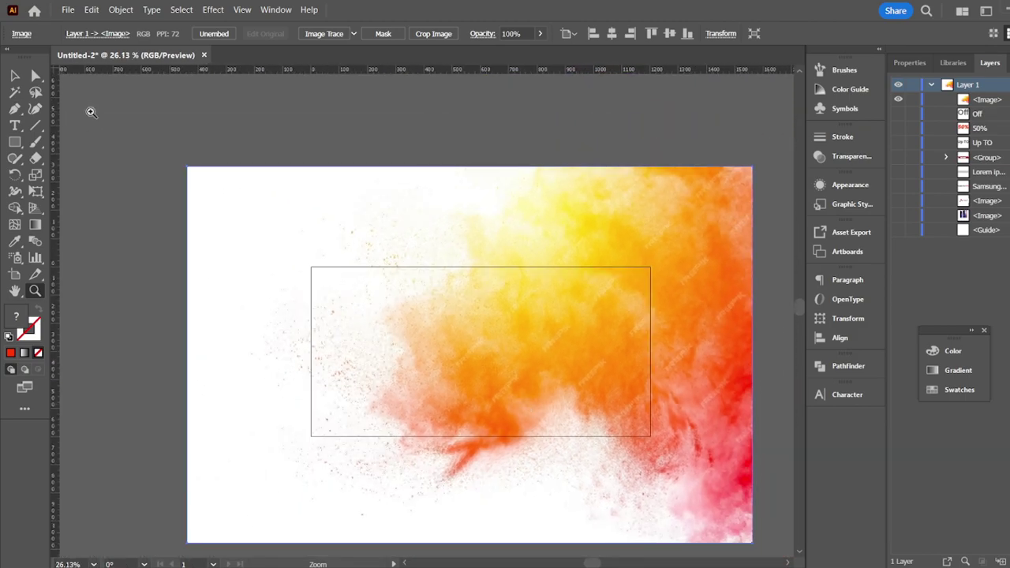
{"action": "left_click", "coordinate": [13, 76]}
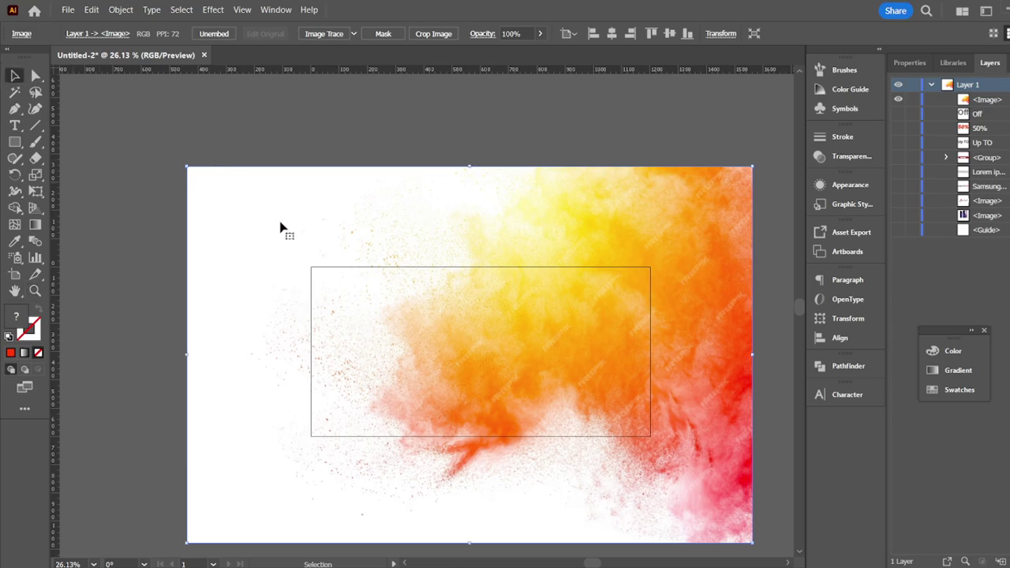
- Resize and position the powder splash image so it exactly covers the artboard
{"action": "left_click_drag", "start_coordinate": [184, 168], "coordinate": [239, 250]}
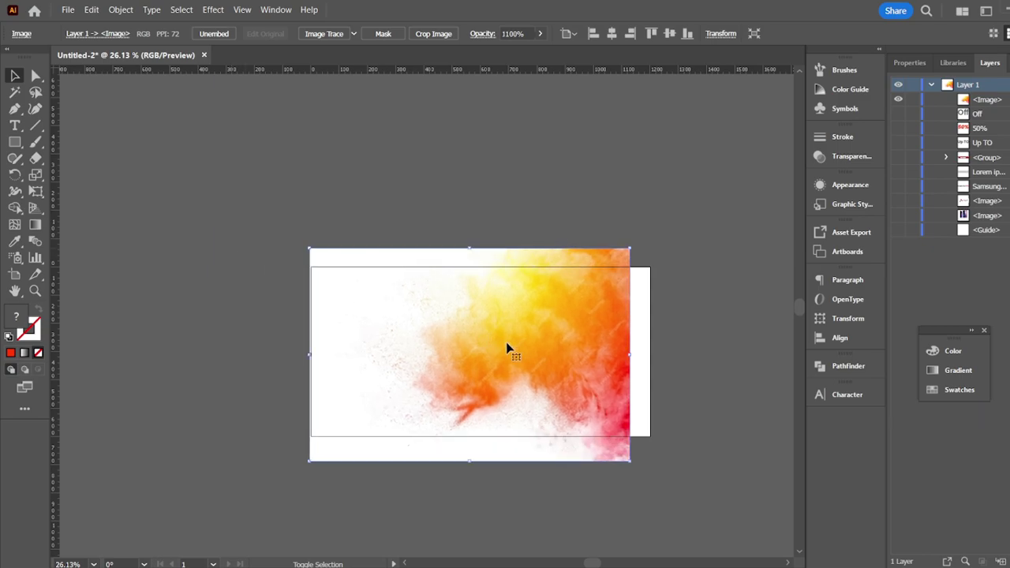
{"action": "left_click_drag", "start_coordinate": [312, 251], "coordinate": [293, 235]}
{"action": "mouse_move", "coordinate": [458, 356]}
{"action": "left_mouse_down"}
{"action": "mouse_move", "coordinate": [479, 352]}
{"action": "mouse_move", "coordinate": [464, 359]}
{"action": "left_mouse_up"}
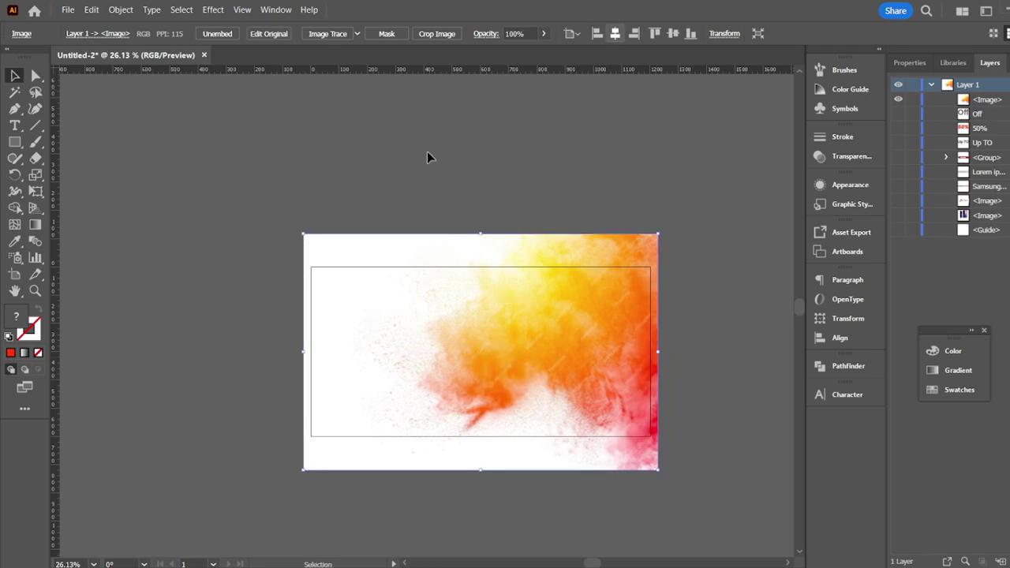
{"action": "left_click_drag", "start_coordinate": [302, 237], "coordinate": [311, 238]}
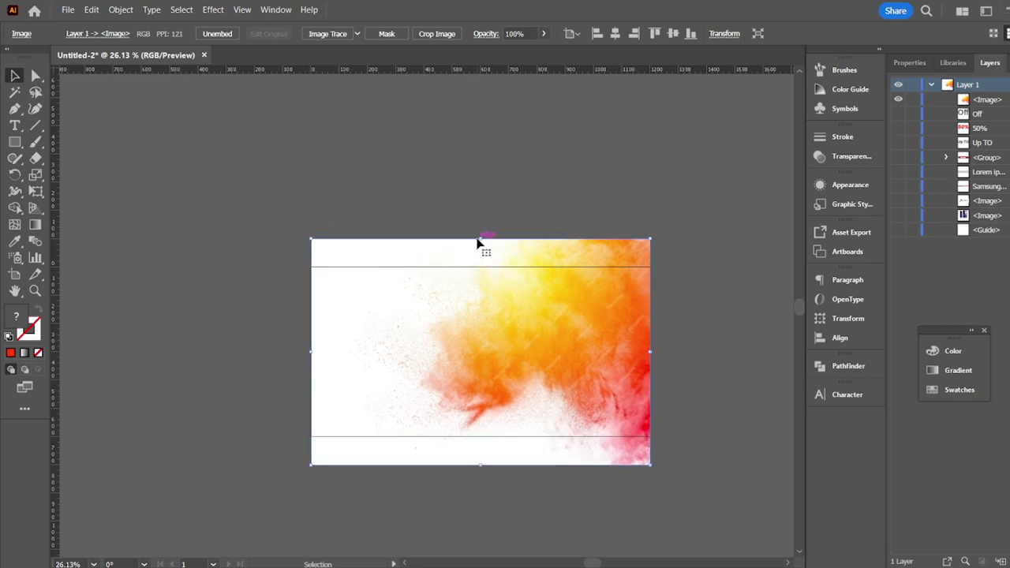
{"action": "left_click_drag", "start_coordinate": [483, 239], "coordinate": [483, 273]}
{"action": "left_click_drag", "start_coordinate": [482, 469], "coordinate": [481, 436]}
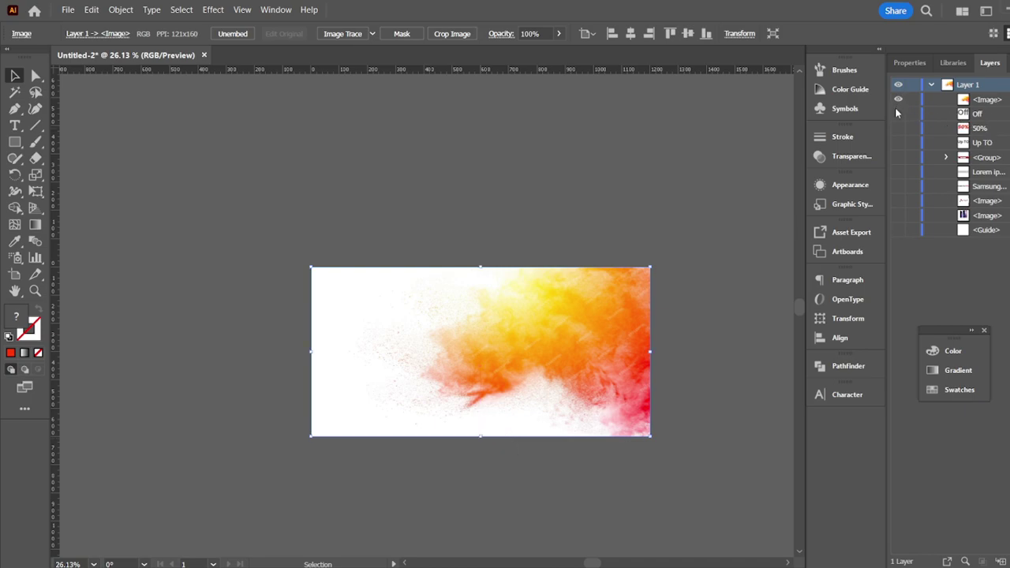
- Show all hidden objects in Layer 1 and move the powder splash image to the bottom of the stacking order
{"action": "left_click", "coordinate": [899, 161]}
{"action": "left_click_drag", "start_coordinate": [899, 162], "coordinate": [898, 245]}
{"action": "left_click_drag", "start_coordinate": [974, 102], "coordinate": [975, 237]}
{"action": "left_click", "coordinate": [485, 170]}
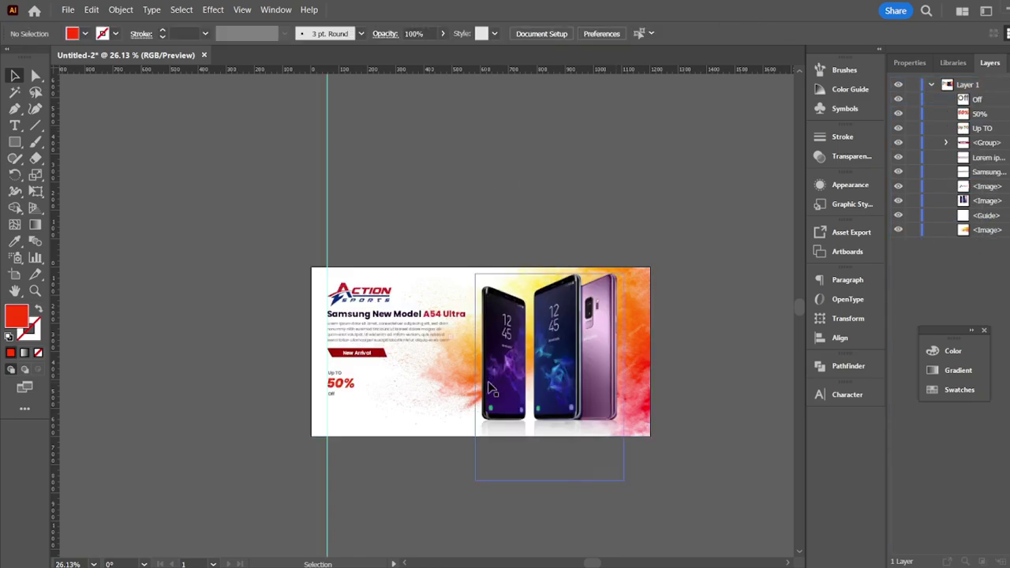
- Enlarge the logo, headline, description, "New Arrival" label and offer texts together to about 550 px wide, keeping them near the guide
{"action": "key", "text": "z"}
{"action": "left_click", "coordinate": [488, 384]}
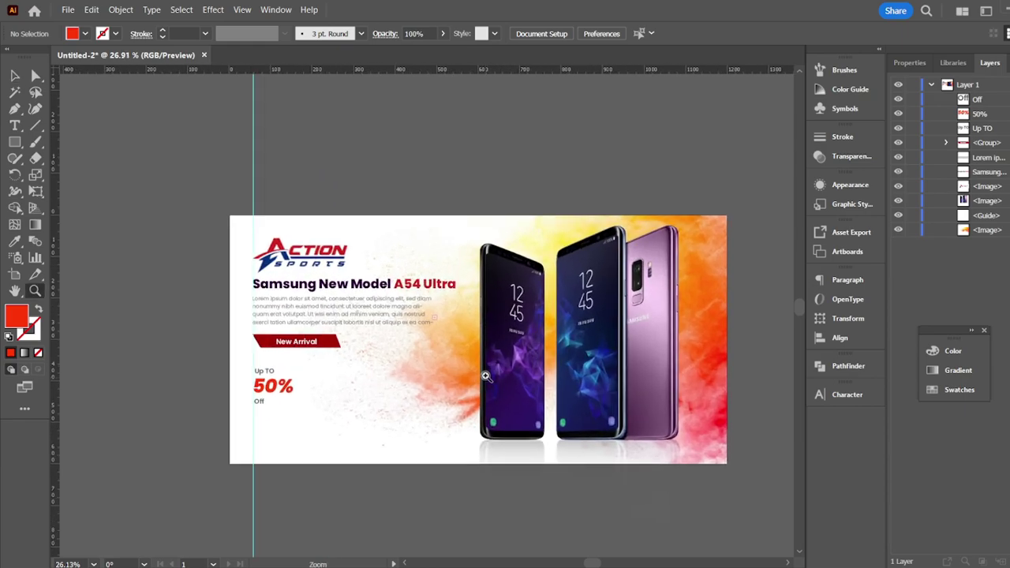
{"action": "left_click", "coordinate": [343, 262]}
{"action": "key", "text": "v"}
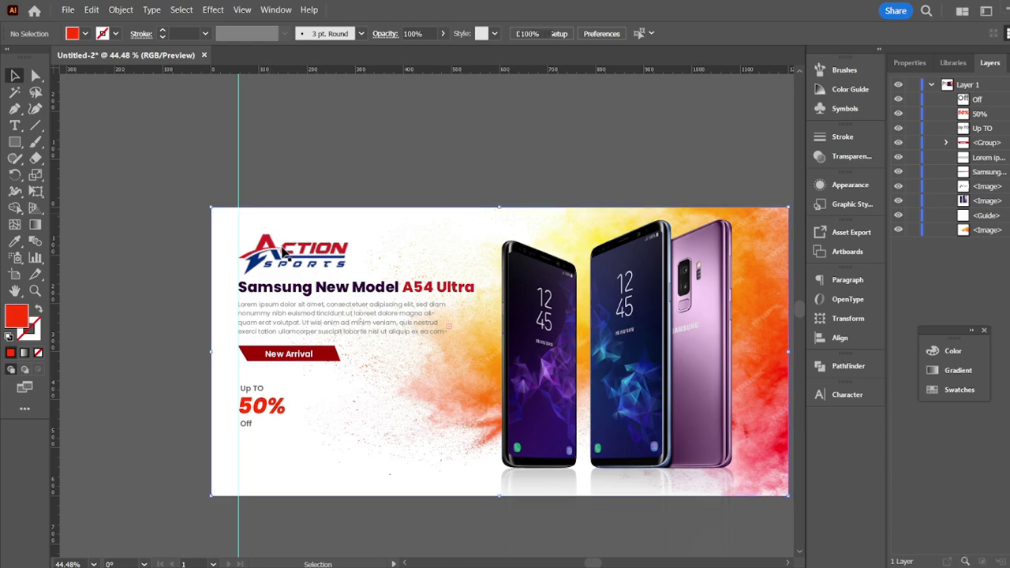
{"action": "left_click", "coordinate": [289, 260]}
{"action": "left_click", "coordinate": [293, 289], "text": "shift"}
{"action": "left_click", "coordinate": [286, 324], "text": "shift"}
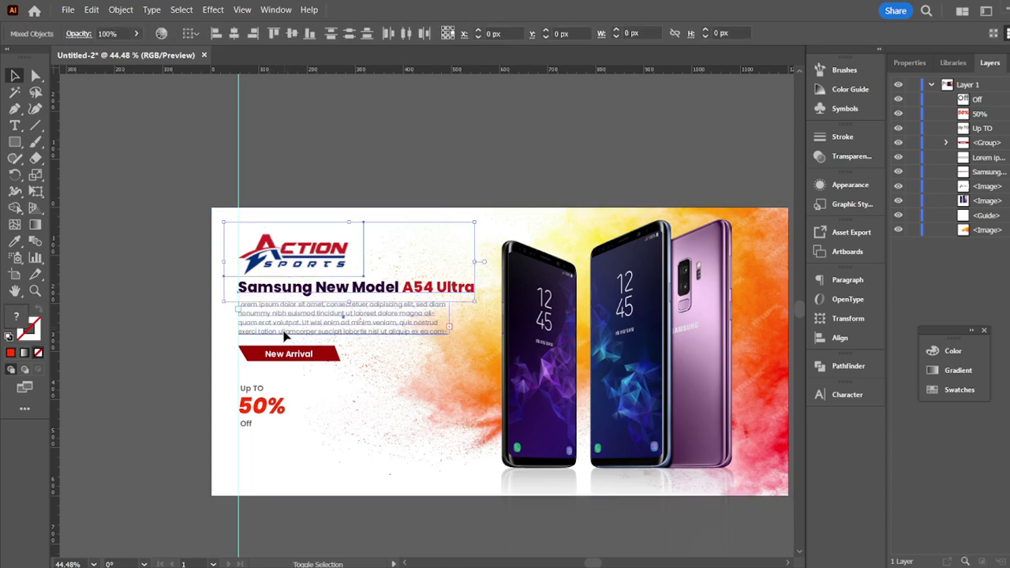
{"action": "left_click", "coordinate": [289, 354], "text": "shift"}
{"action": "left_click", "coordinate": [247, 423], "text": "shift"}
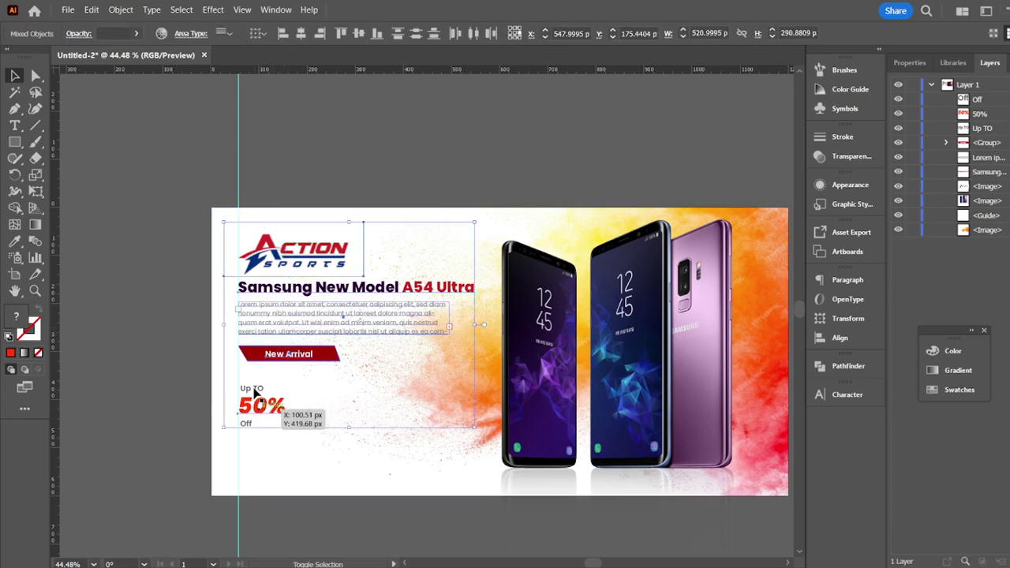
{"action": "left_click", "coordinate": [262, 406], "text": "shift"}
{"action": "left_click", "coordinate": [251, 388], "text": "shift"}
{"action": "left_click", "coordinate": [248, 424], "text": "shift"}
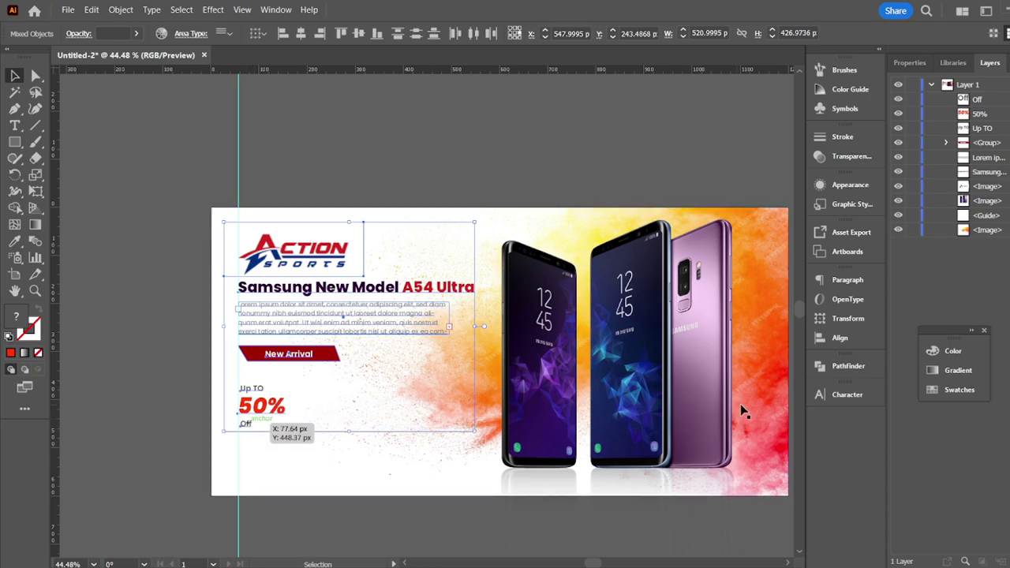
{"action": "left_click_drag", "start_coordinate": [476, 434], "coordinate": [491, 444]}
{"action": "left_click_drag", "start_coordinate": [358, 257], "coordinate": [363, 269]}
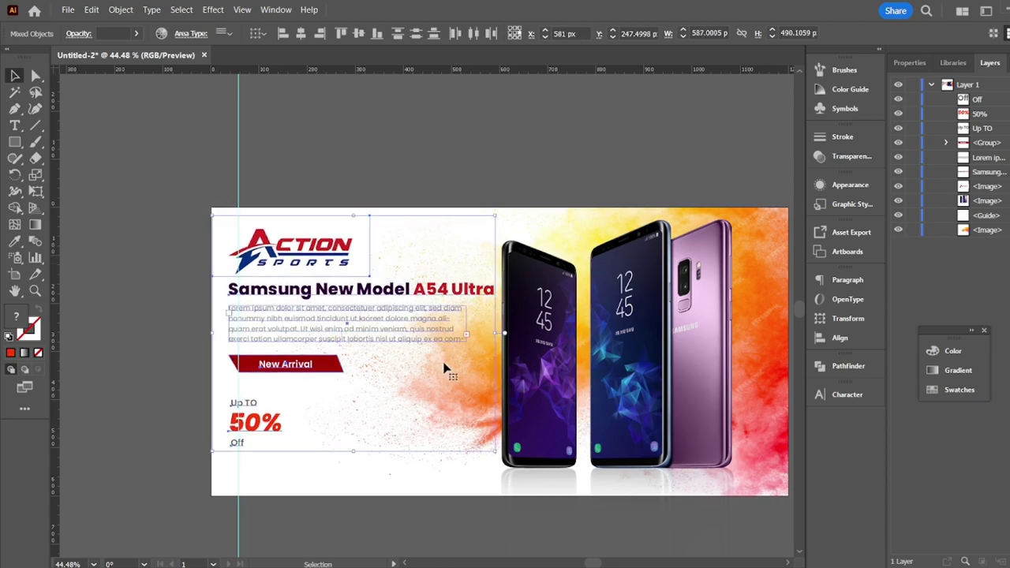
{"action": "left_click_drag", "start_coordinate": [498, 451], "coordinate": [487, 443]}
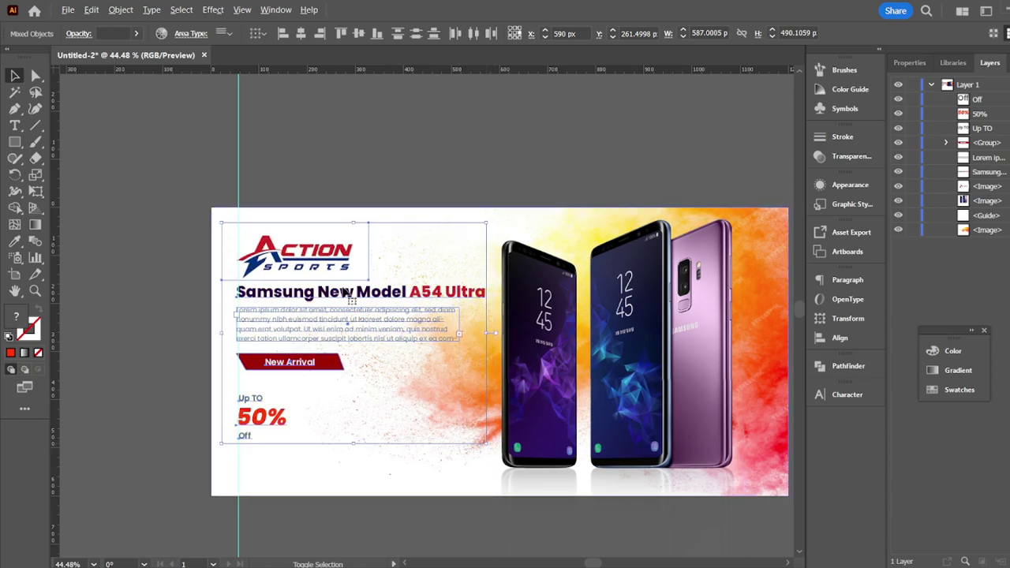
{"action": "left_click_drag", "start_coordinate": [353, 282], "coordinate": [353, 282]}
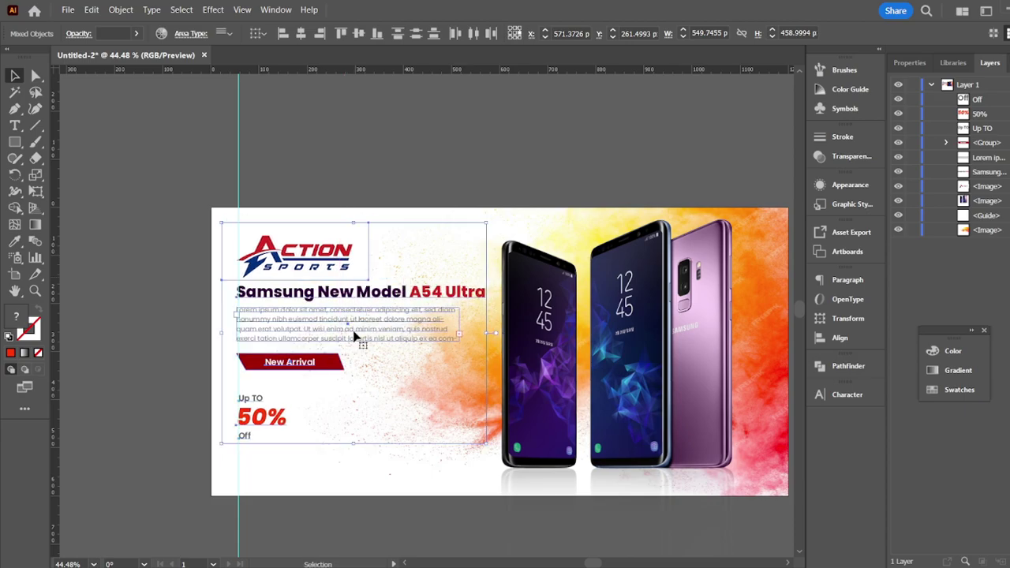
{"action": "left_click", "coordinate": [354, 522]}
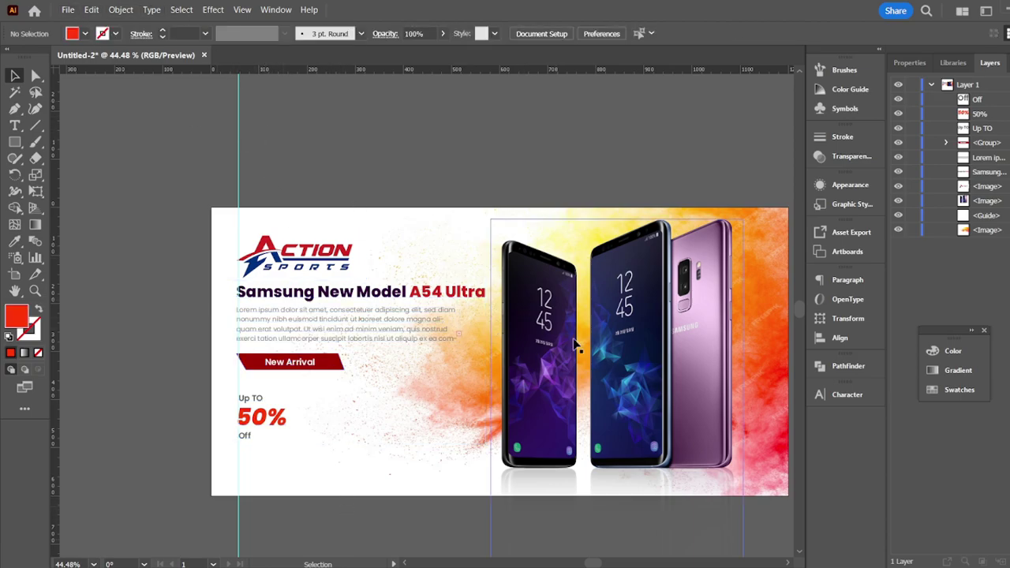
- Start exporting the finished banner with Save for Web
{"action": "scroll", "coordinate": [390, 165], "scroll_direction": "right", "scroll_amount": 2}
{"action": "scroll", "coordinate": [390, 165], "scroll_direction": "down", "scroll_amount": 1}
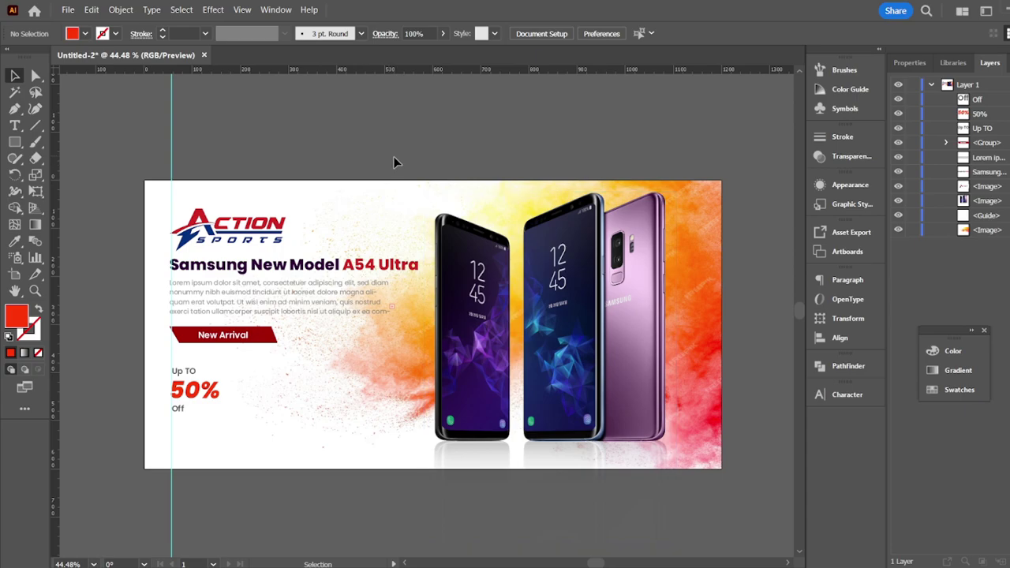
{"action": "left_click", "coordinate": [68, 10]}
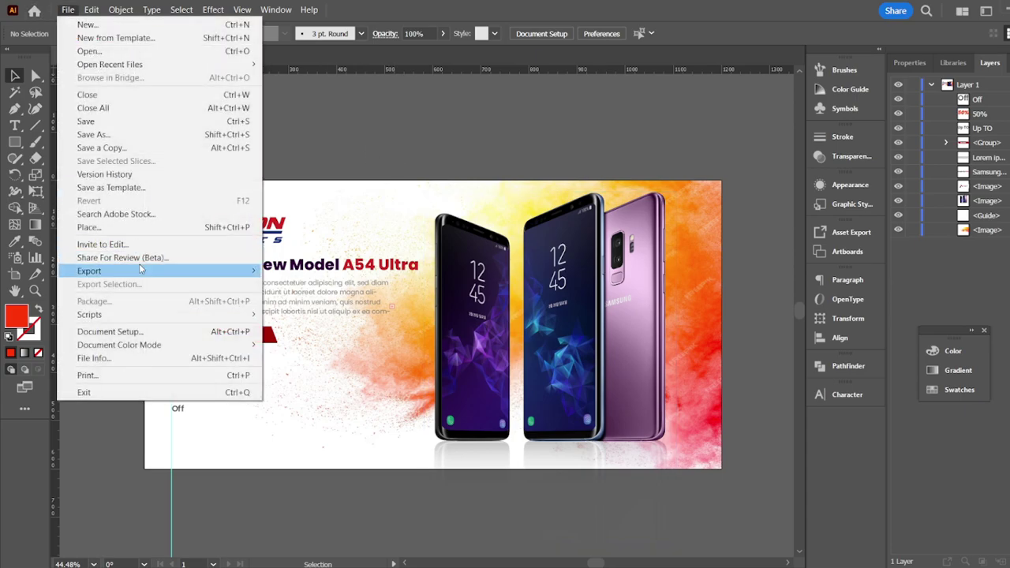
{"action": "mouse_move", "coordinate": [260, 271]}
{"action": "left_click", "coordinate": [316, 298]}
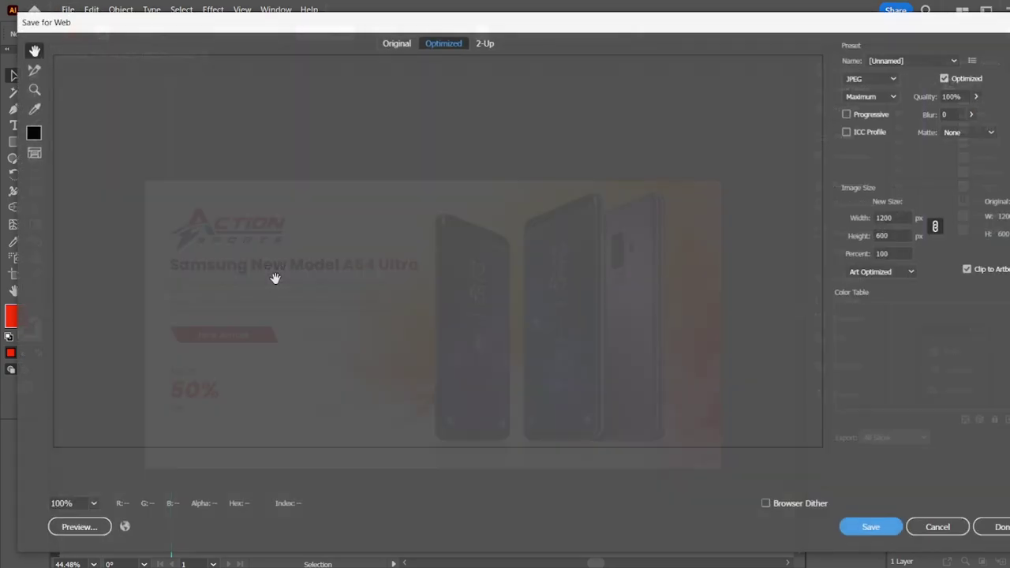